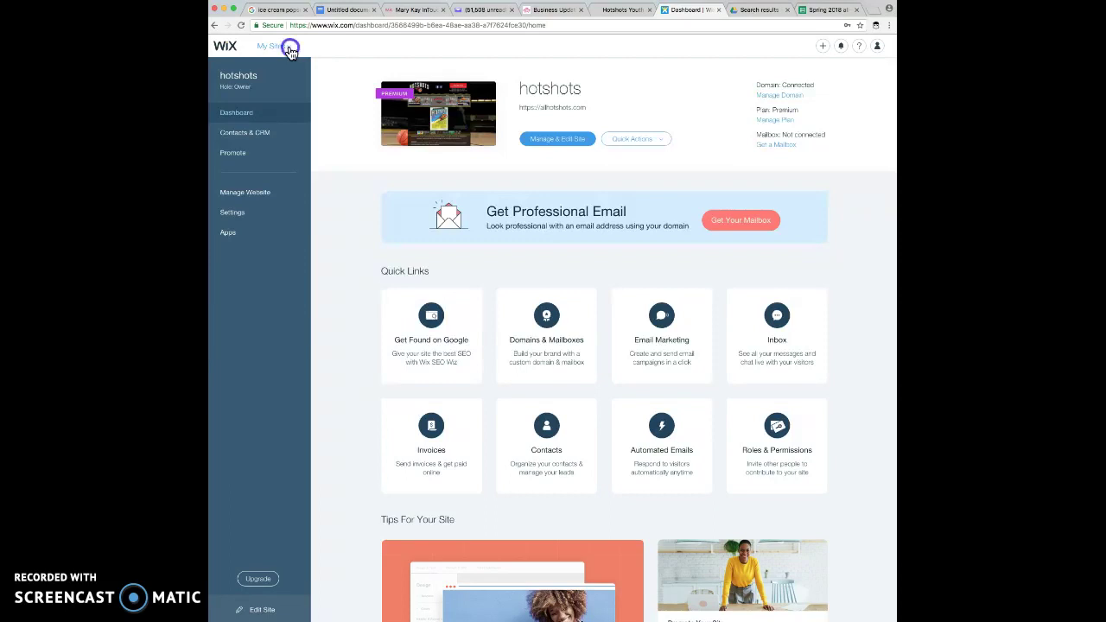
Open the hotshots site for editing and go to its Winter All-Star Night page
click(288, 49)
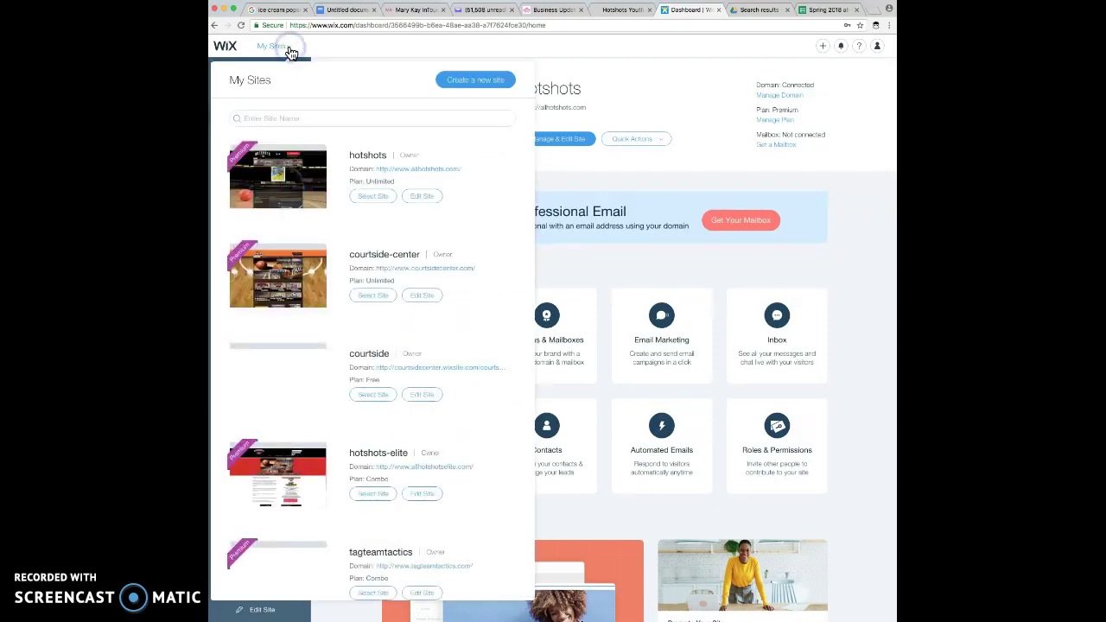
click(418, 197)
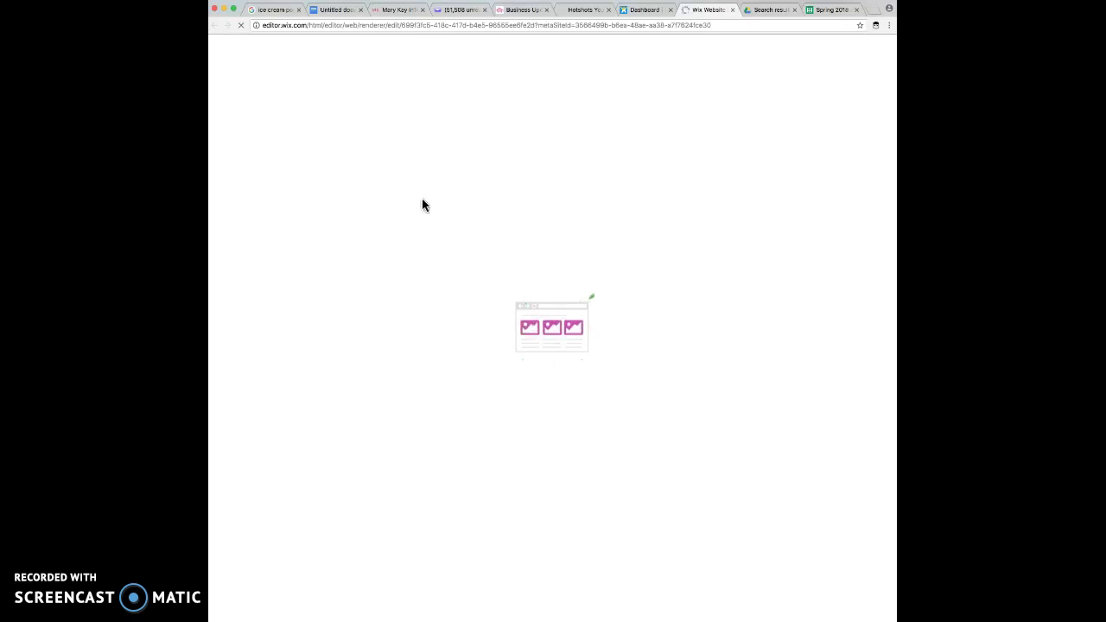
click(428, 210)
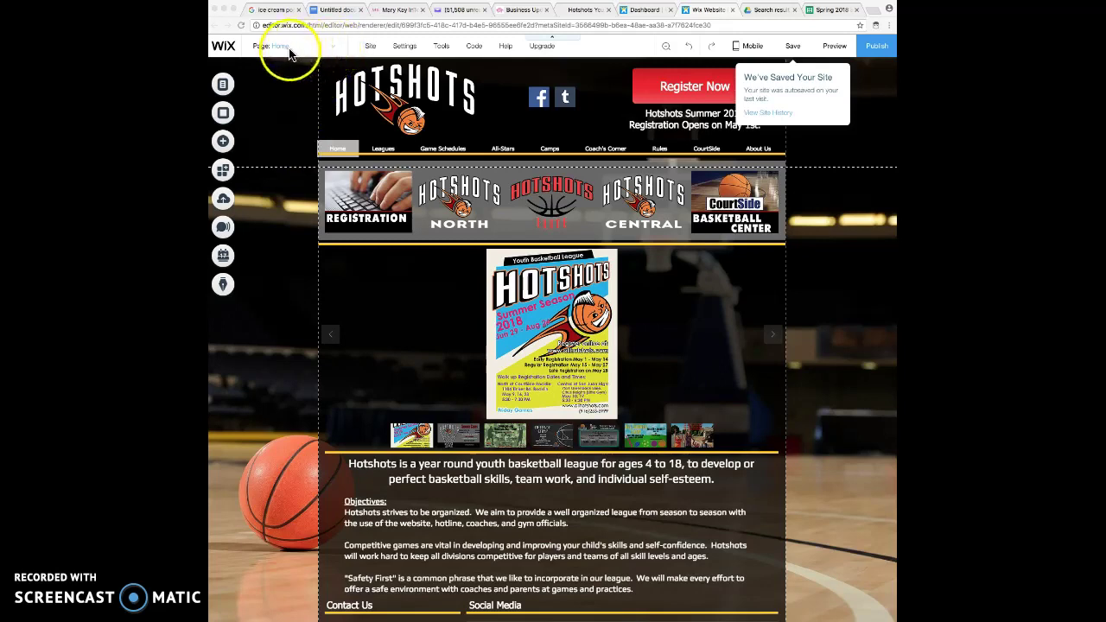
click(333, 48)
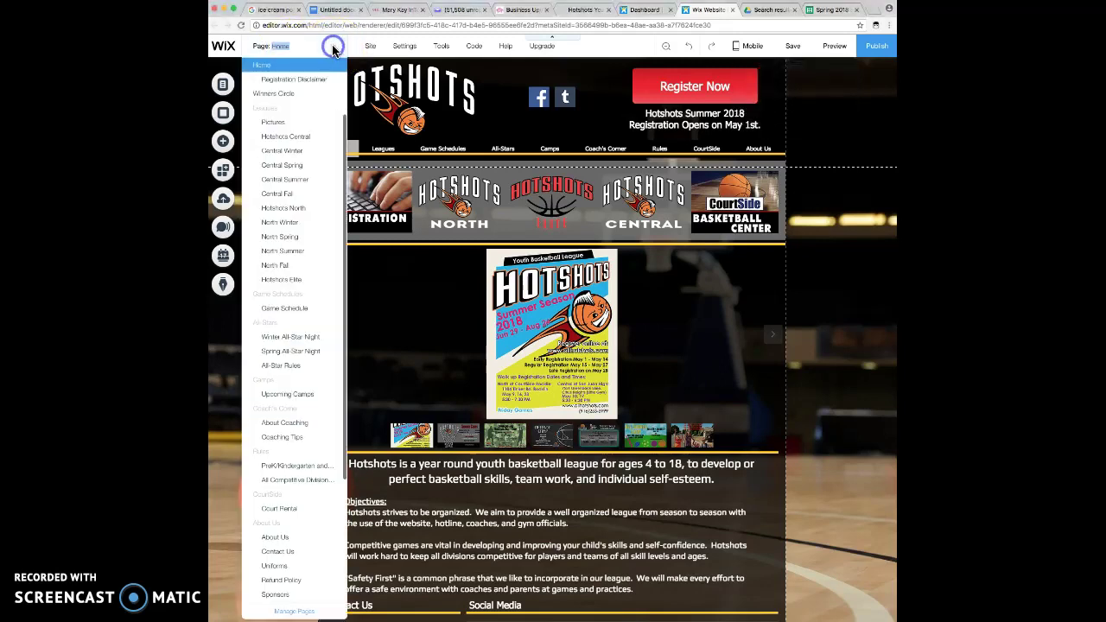
click(292, 337)
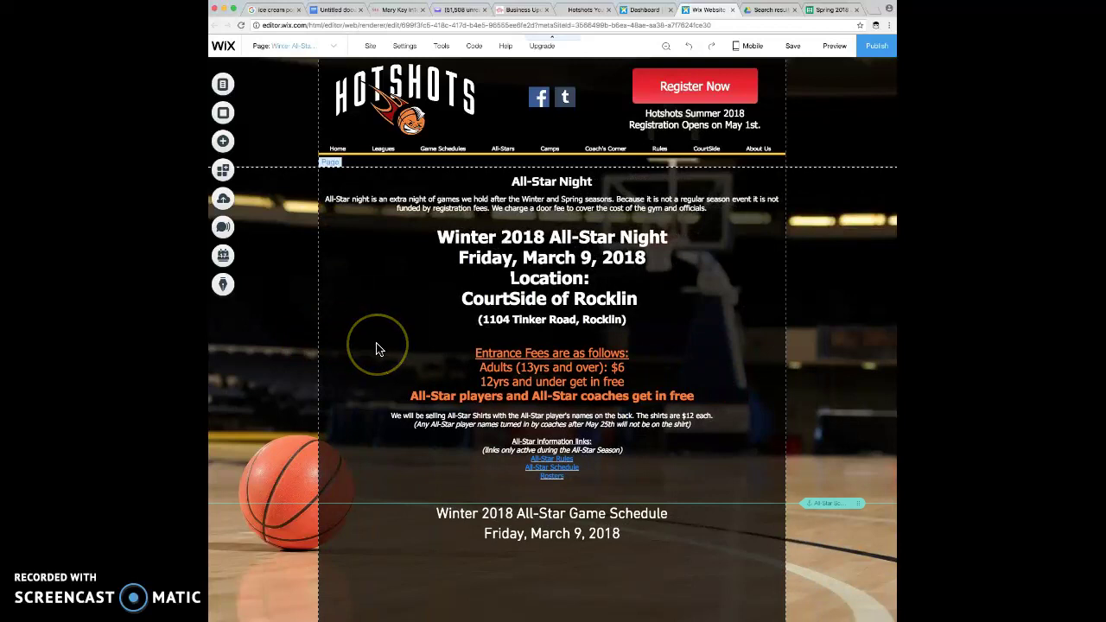
Add another Table Master table from the List category's related apps to the All-Star Rosters area of the page
scroll(376, 349, down, 5)
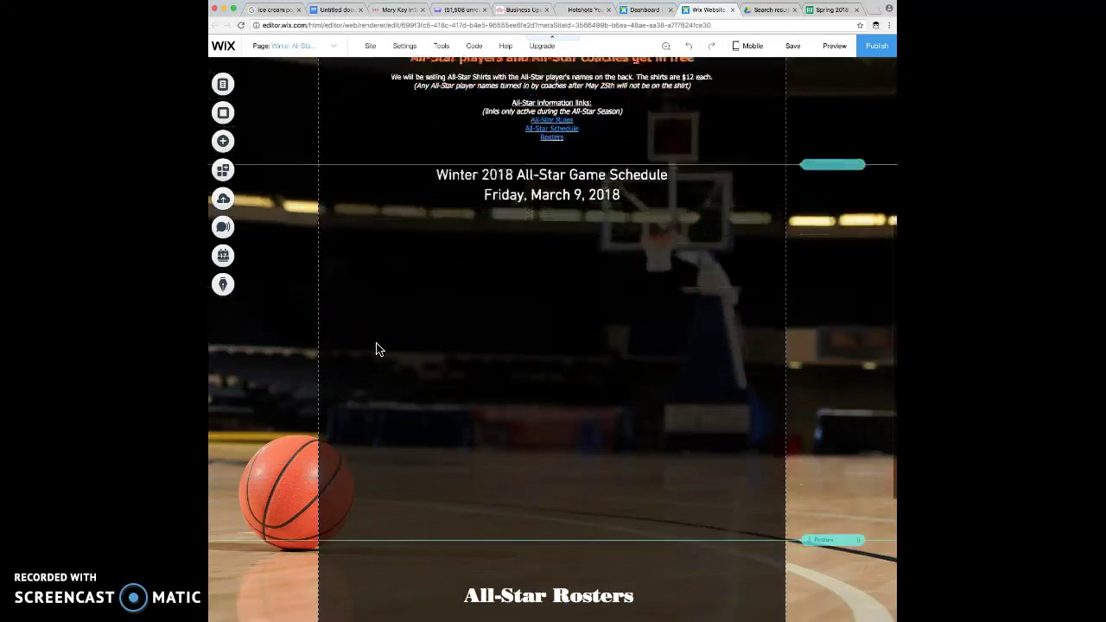
scroll(376, 349, down, 4)
click(226, 145)
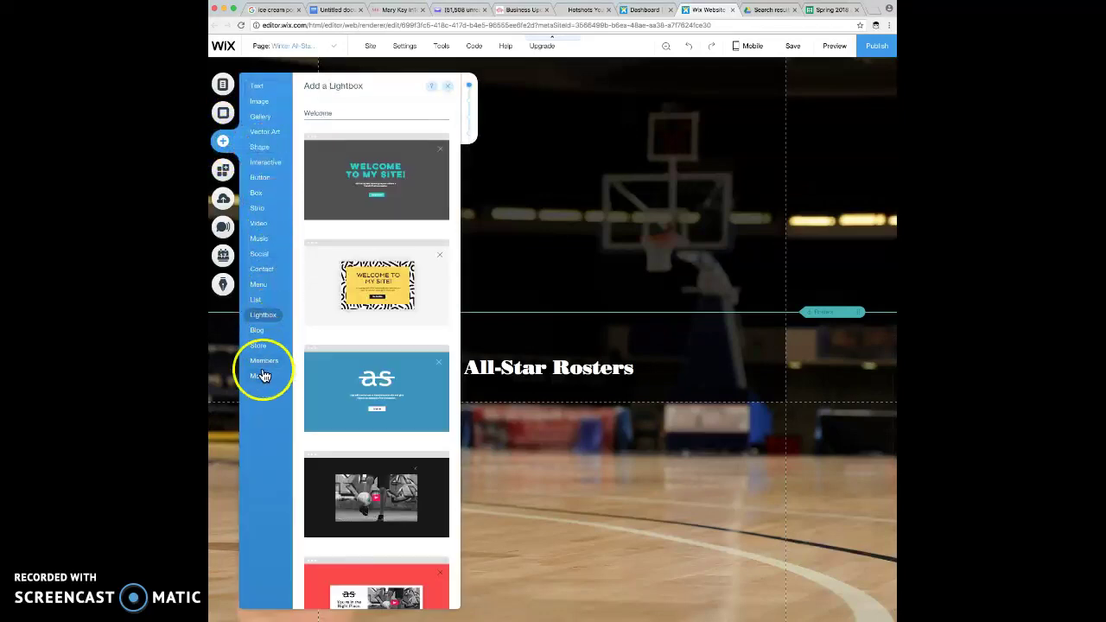
mouse_move(262, 376)
mouse_move(257, 305)
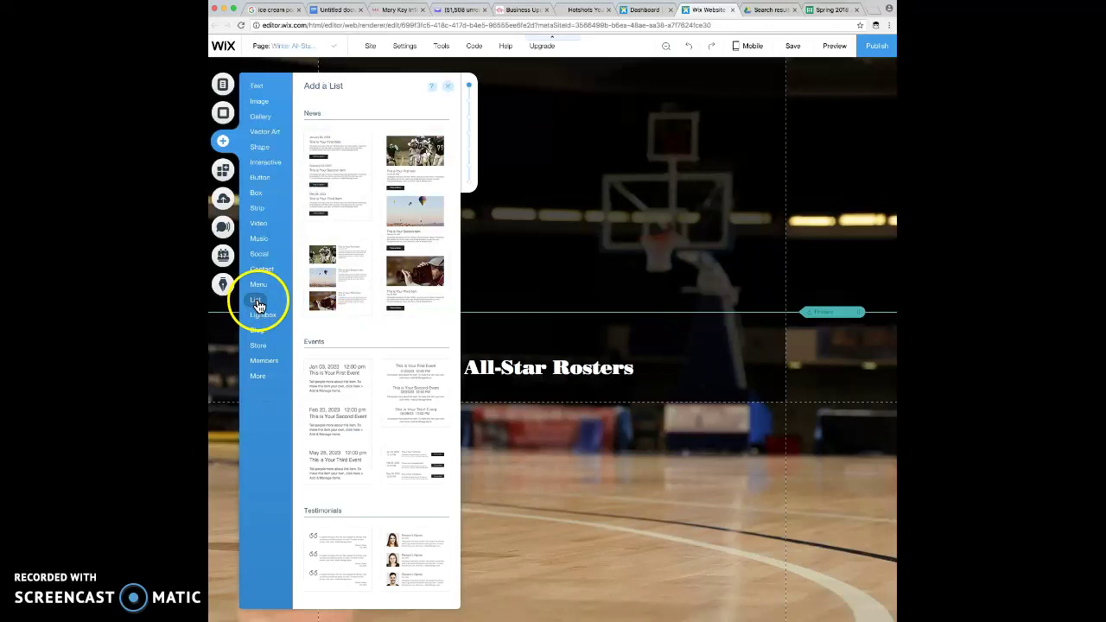
scroll(339, 304, down, 10)
scroll(339, 307, down, 5)
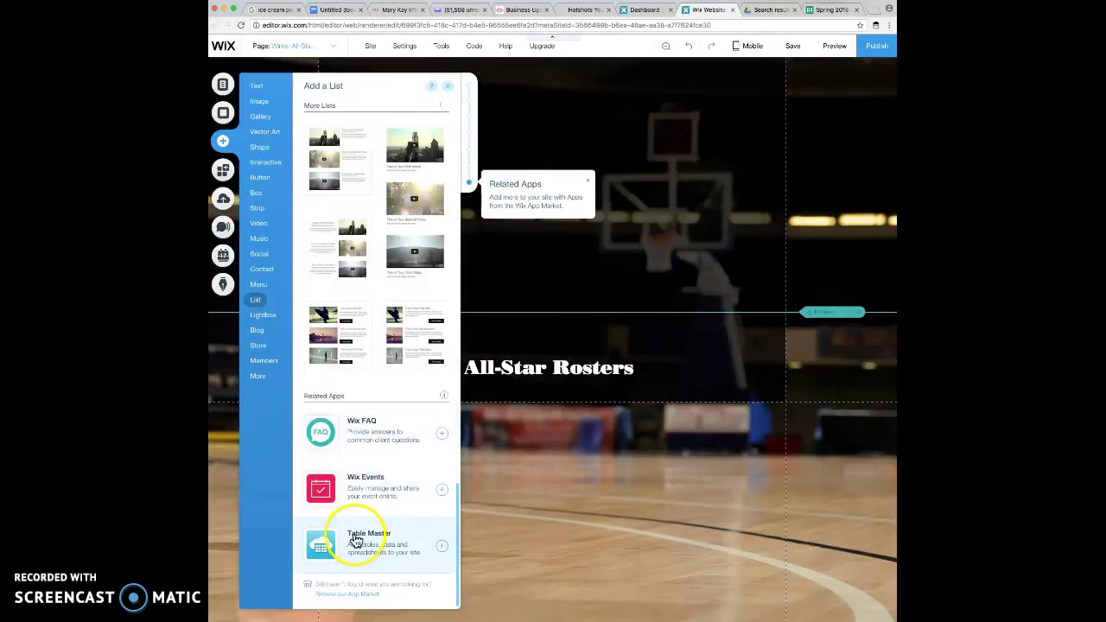
click(381, 553)
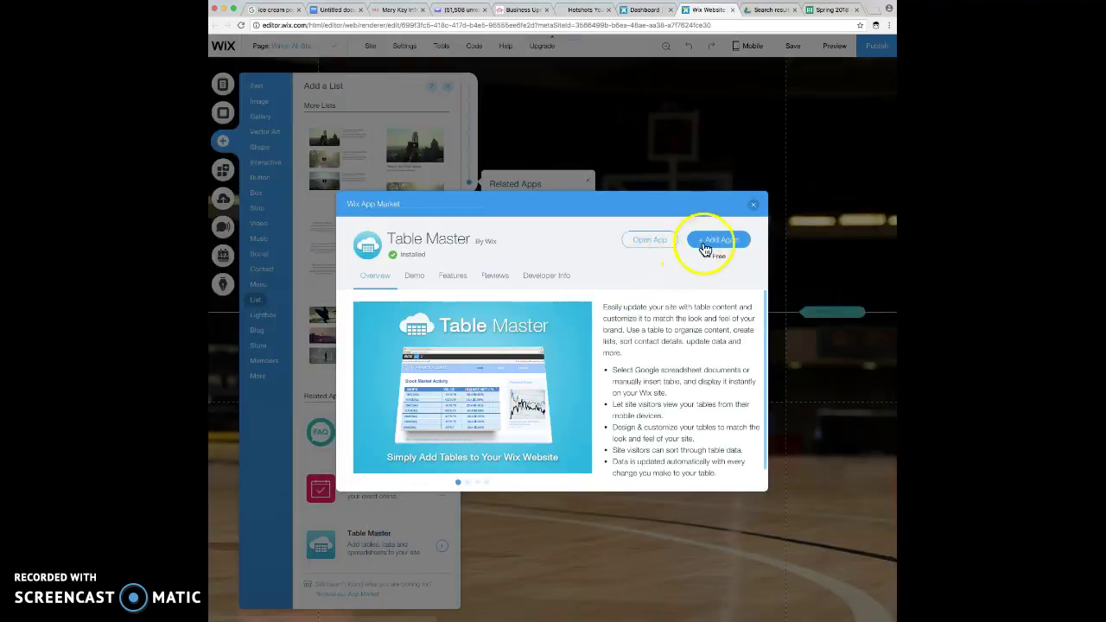
click(714, 246)
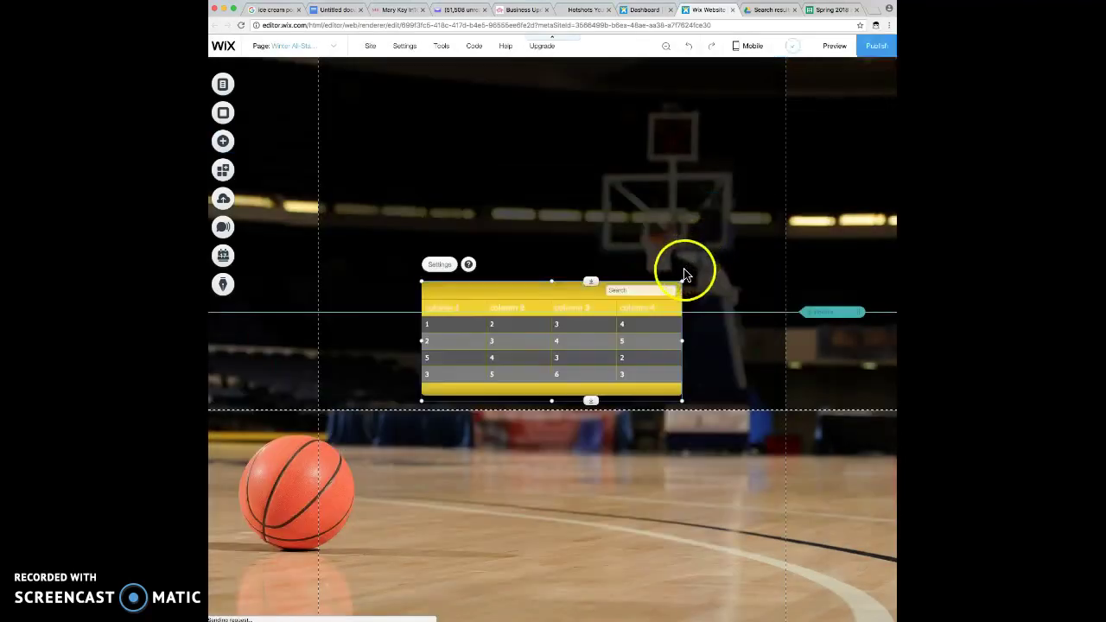
Move the new table beneath the All-Star Rosters heading and set its data source to a Google Spreadsheet URL
drag(516, 292, 518, 410)
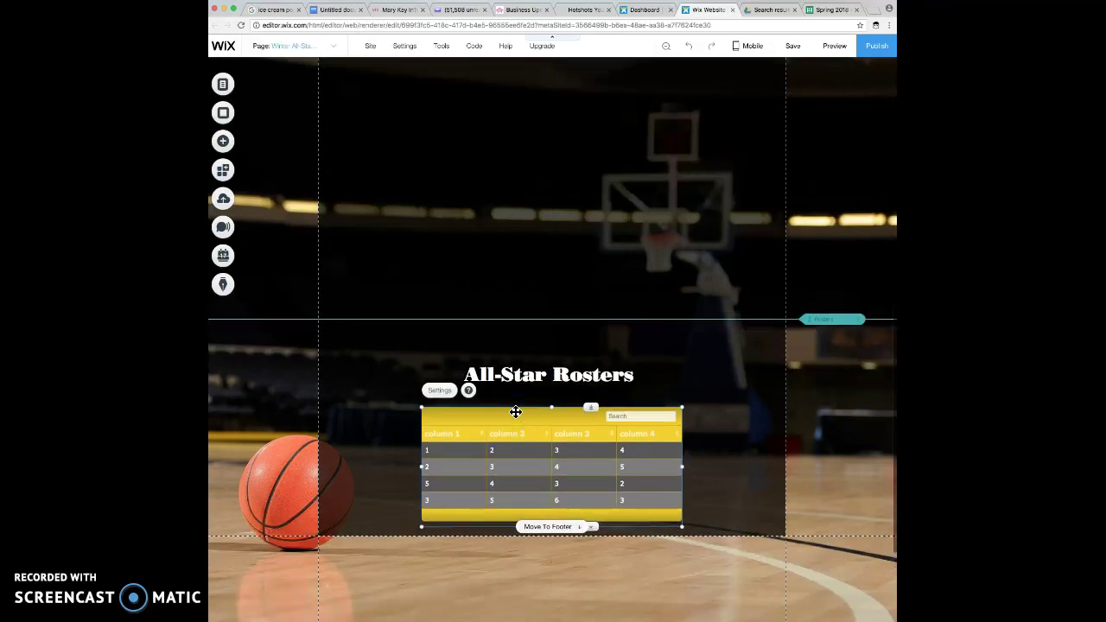
click(440, 391)
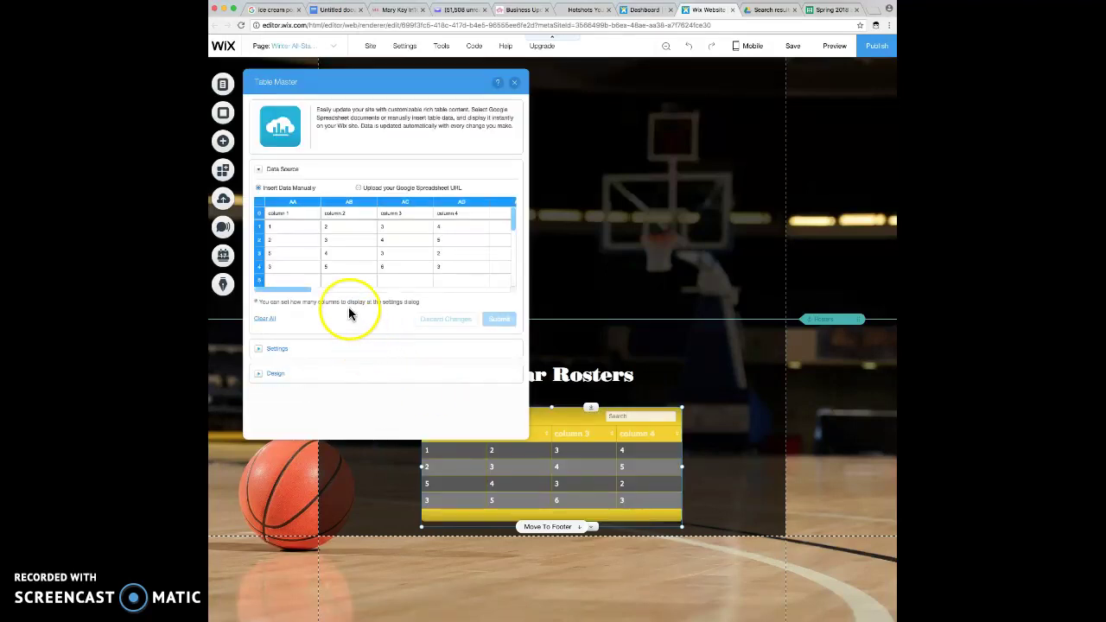
click(359, 190)
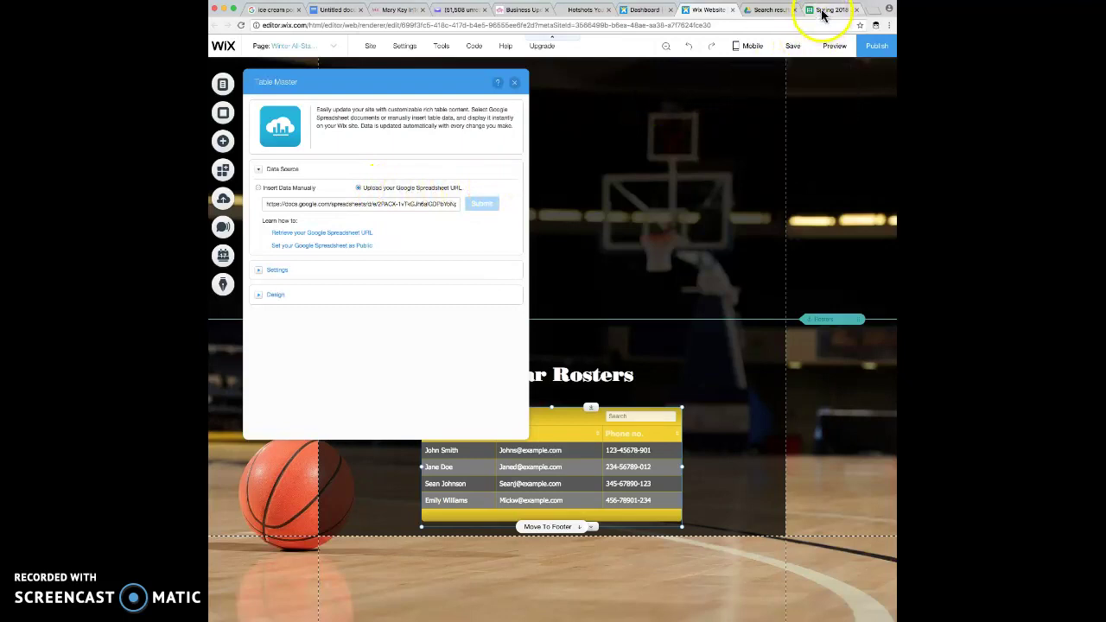
Switch to Google Drive, search for "all star" and open the Winter 2018 All-Star Rosters Online spreadsheet
click(768, 11)
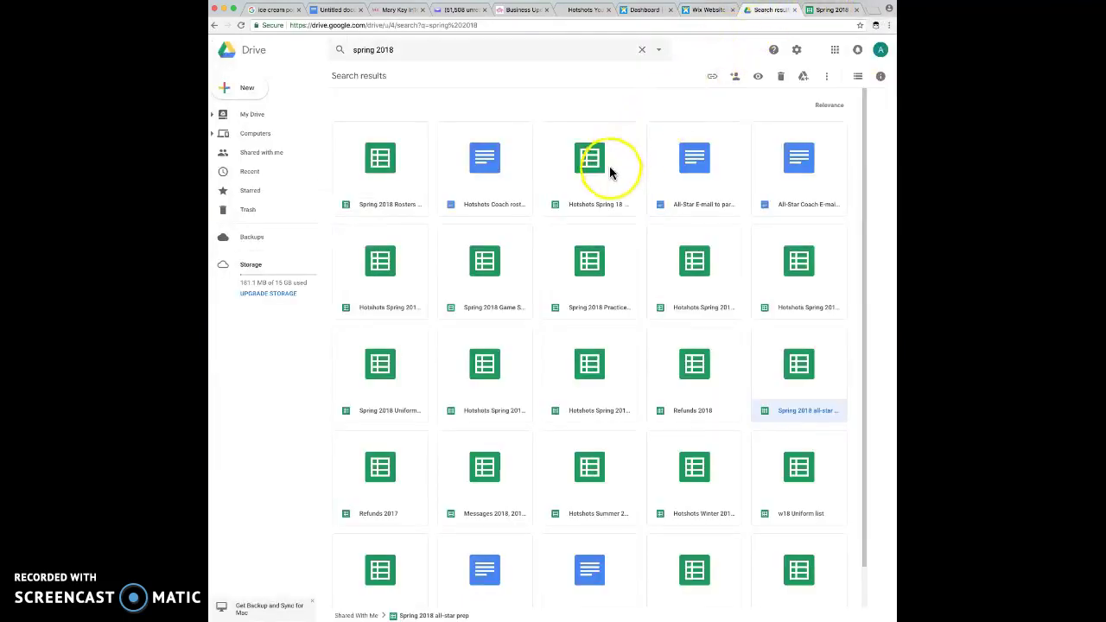
click(383, 49)
text(all)
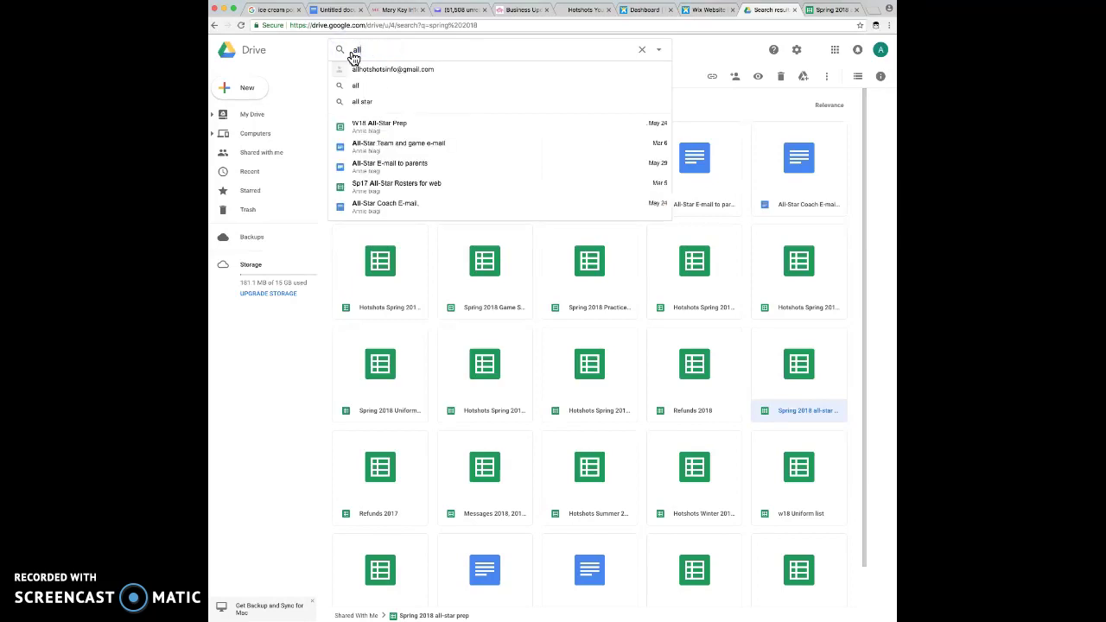
click(359, 101)
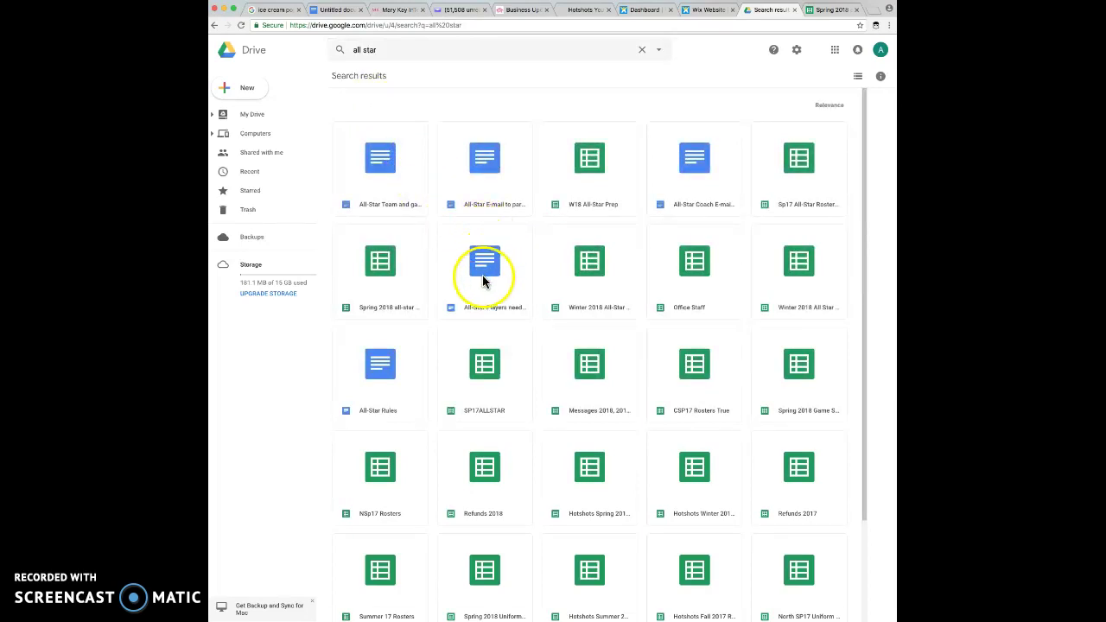
click(595, 312)
double_click(594, 309)
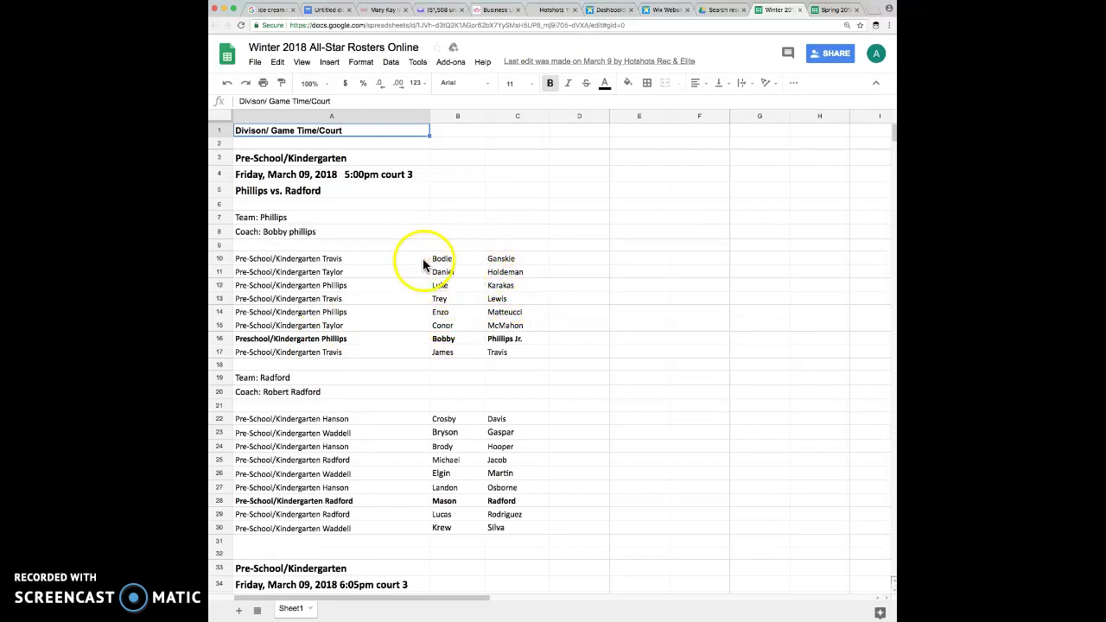
Copy the spreadsheet's Publish to the web link for the entire document as a web page
click(255, 66)
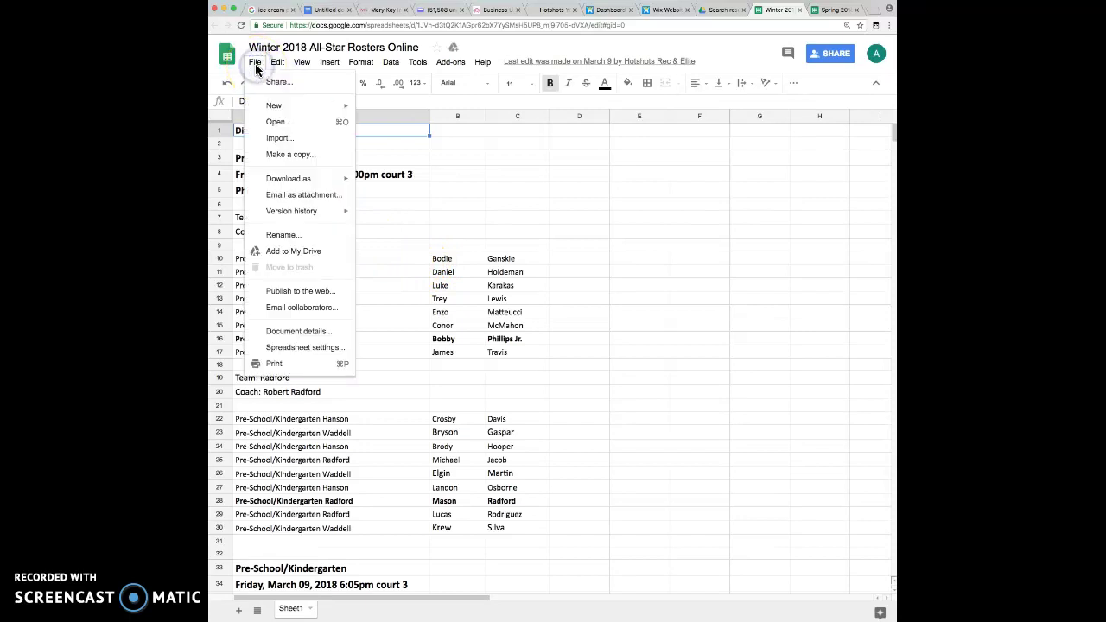
click(296, 292)
click(419, 294)
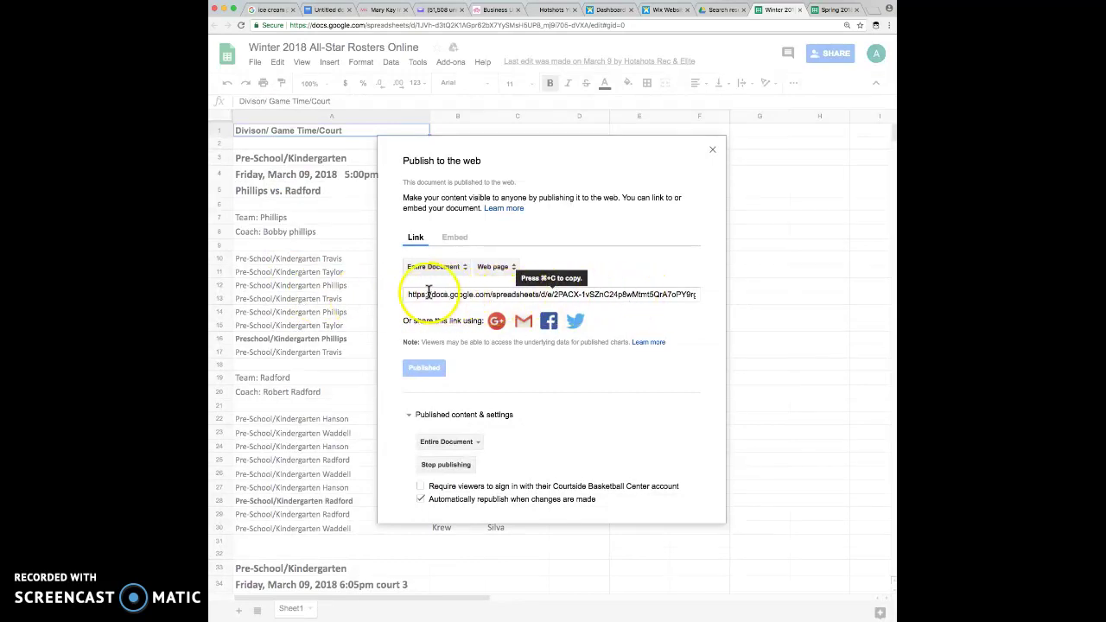
click(582, 298)
drag(582, 297, 708, 296)
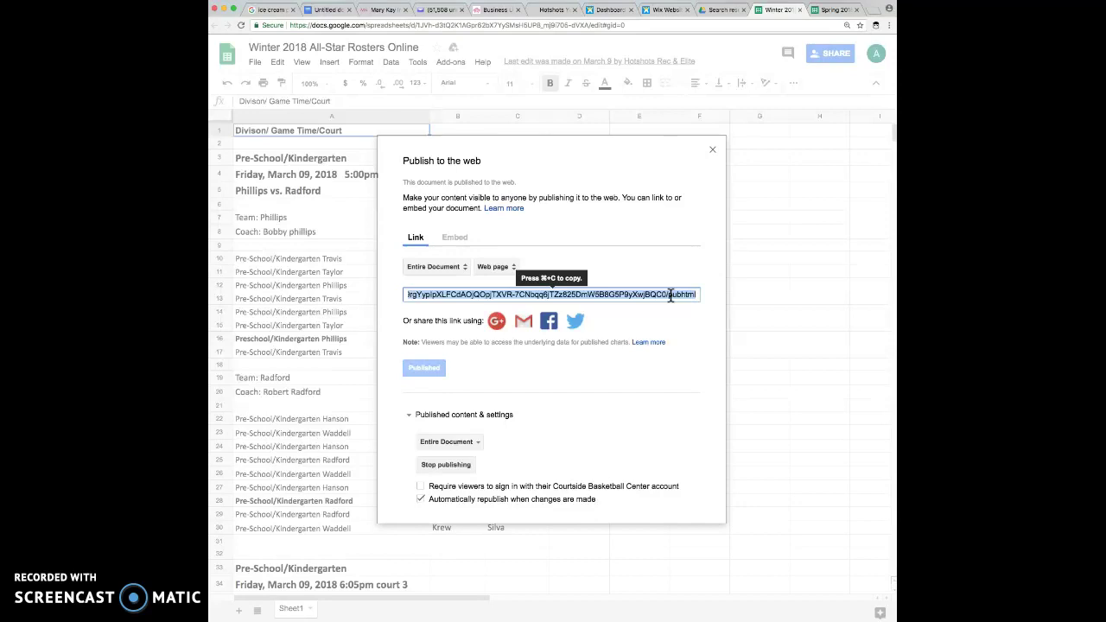
key(super+c)
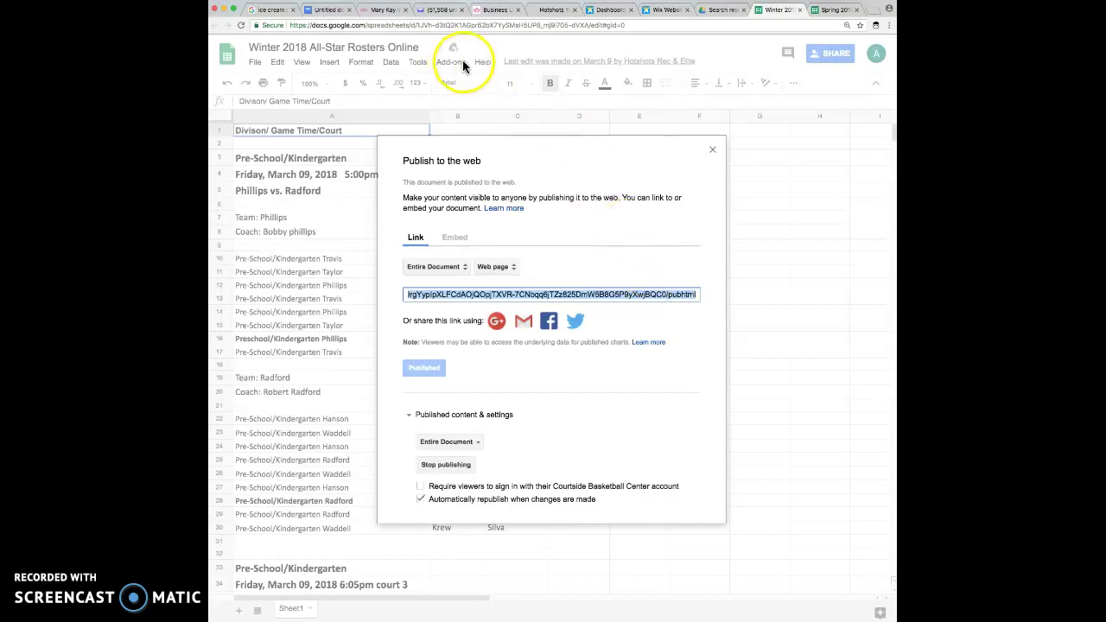
Return to the Wix editor, replace the table's spreadsheet URL with the copied link, submit it and close the Table Master dialog
click(667, 10)
drag(266, 205, 481, 206)
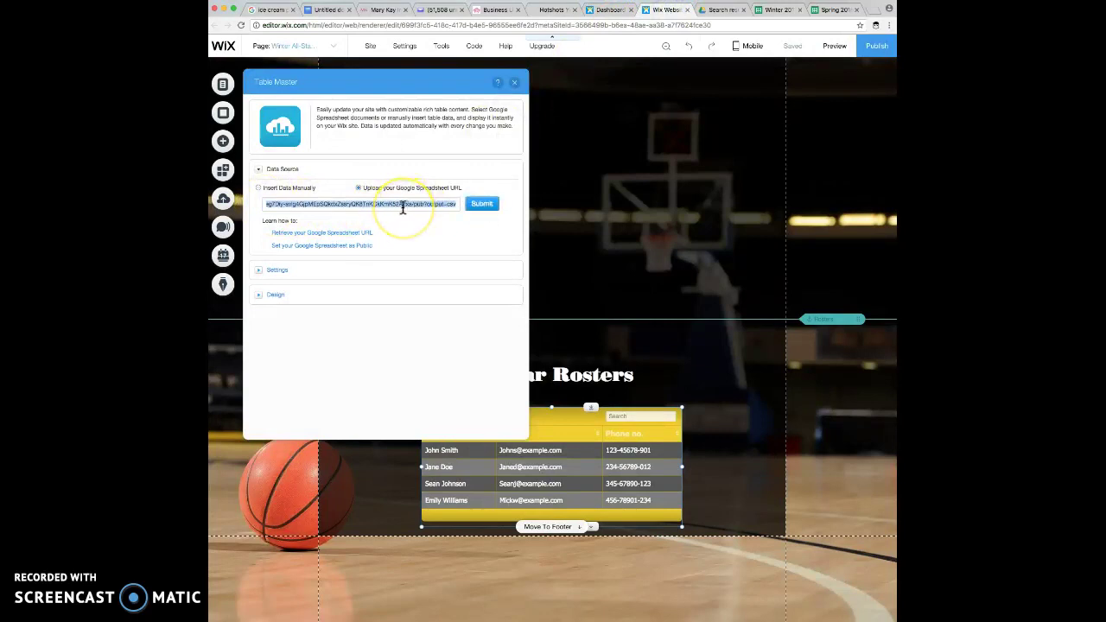
key(super+v)
click(481, 208)
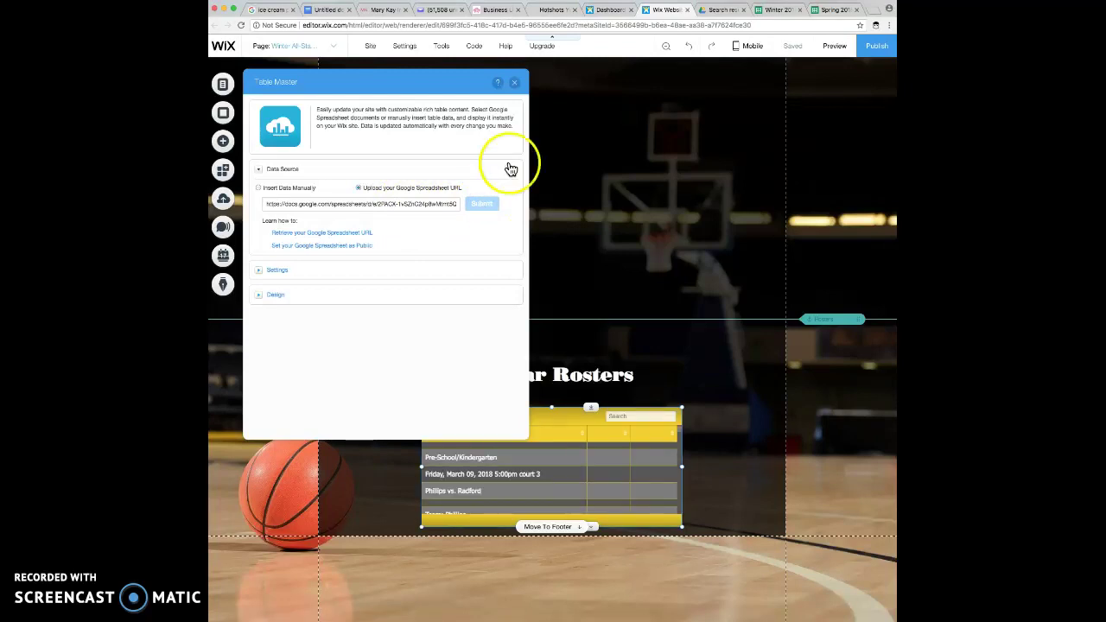
click(515, 87)
Move the roster table slightly lower to leave more space beneath the All-Star Rosters heading
click(545, 368)
click(662, 372)
scroll(663, 371, down, 1)
scroll(526, 398, down, 2)
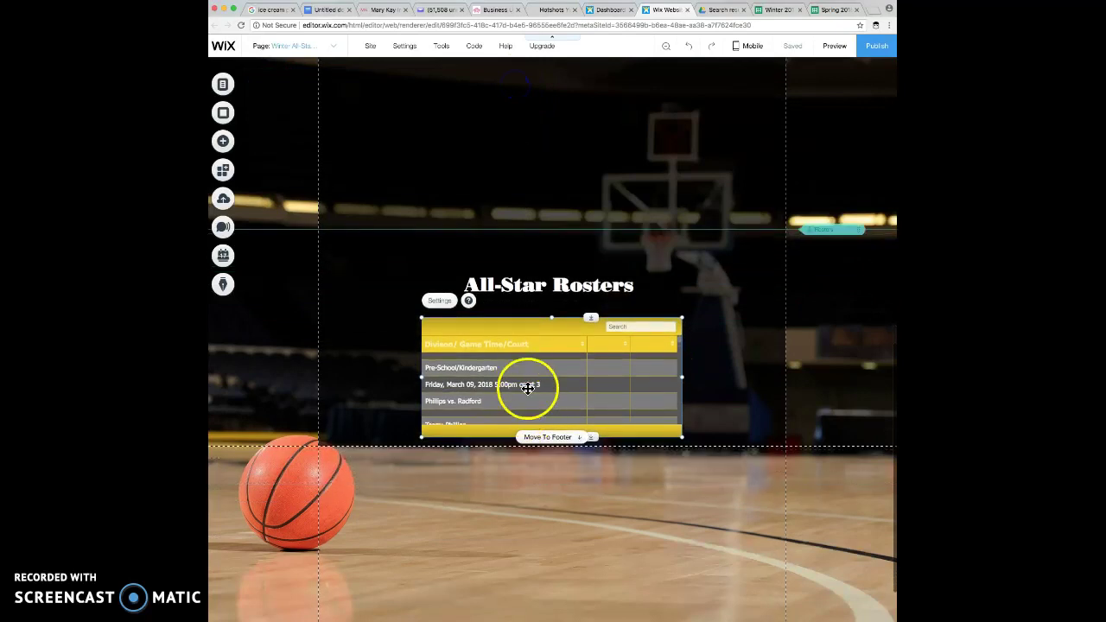
scroll(526, 377, up, 1)
scroll(524, 377, up, 1)
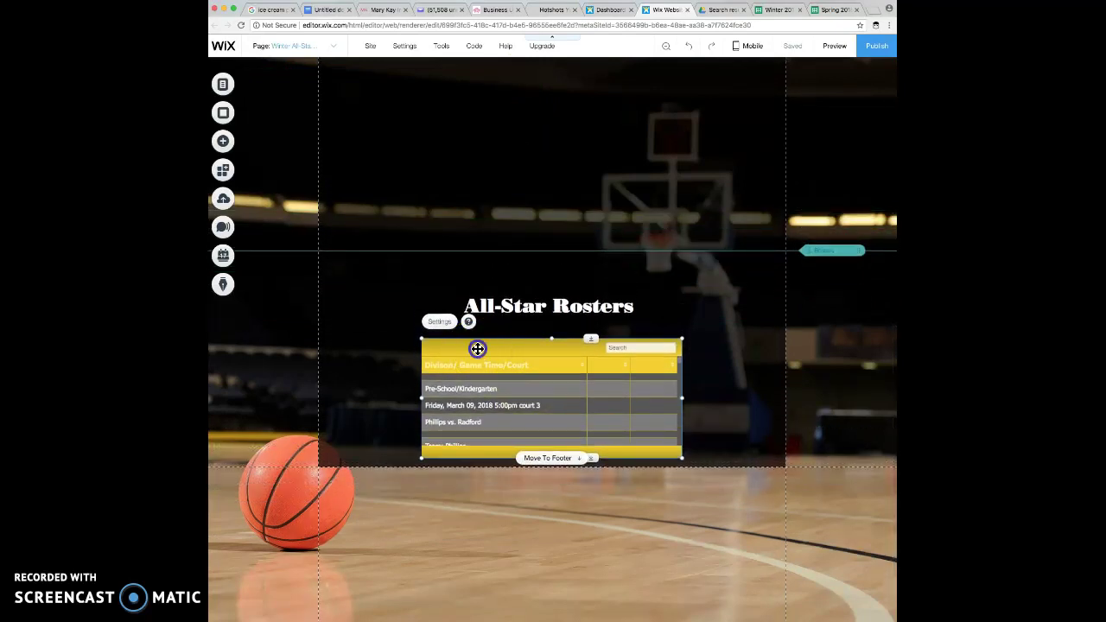
drag(478, 350, 526, 365)
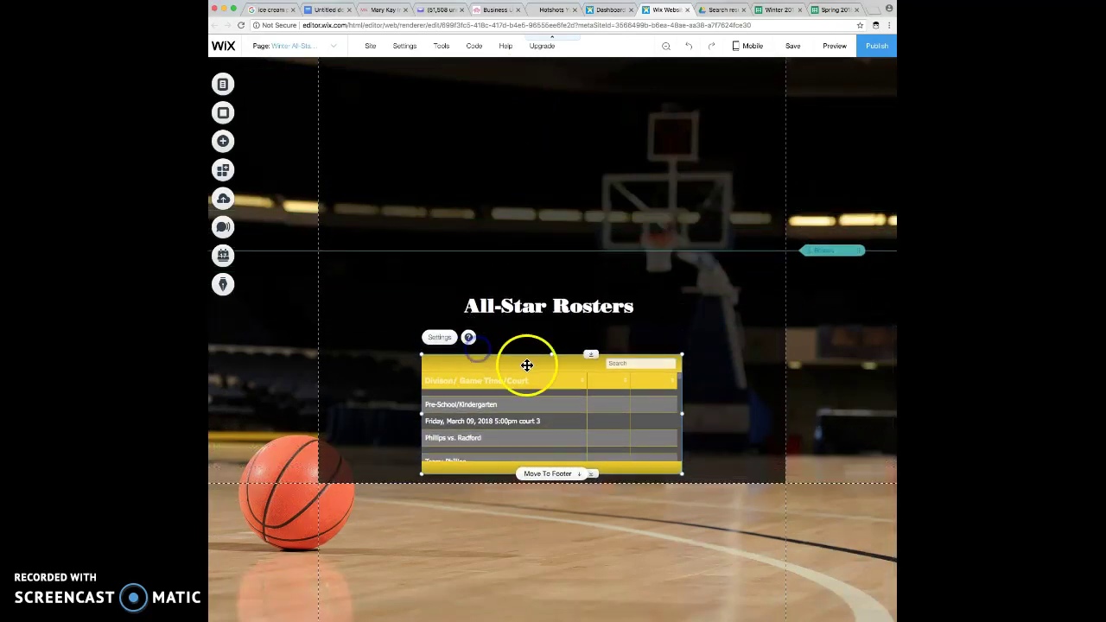
Open the roster table's Table Master options and expand its display settings
click(440, 342)
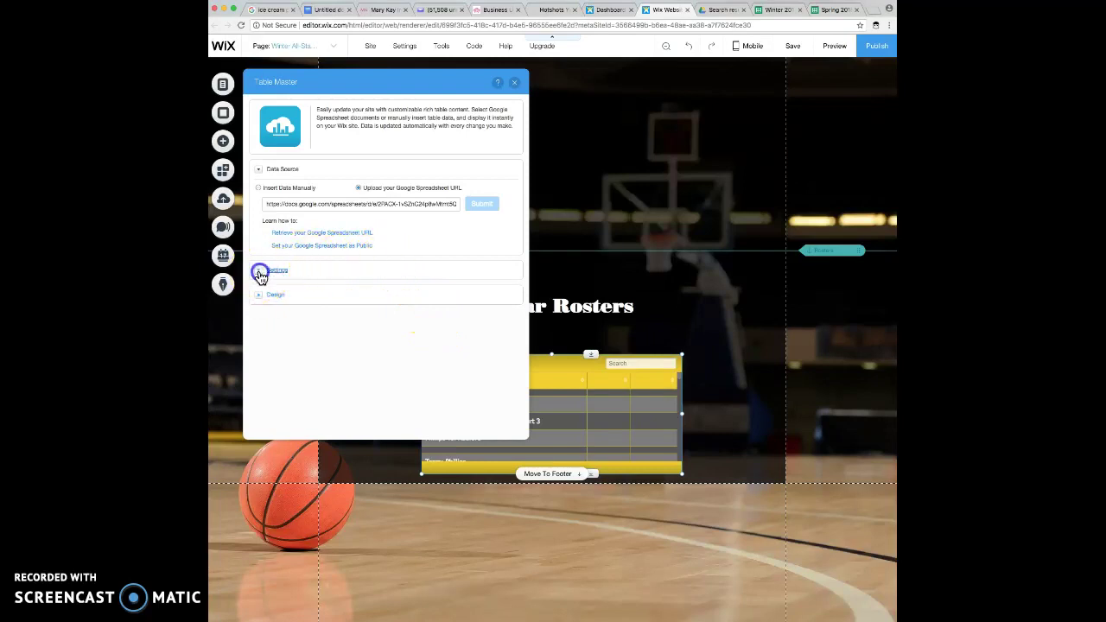
click(262, 273)
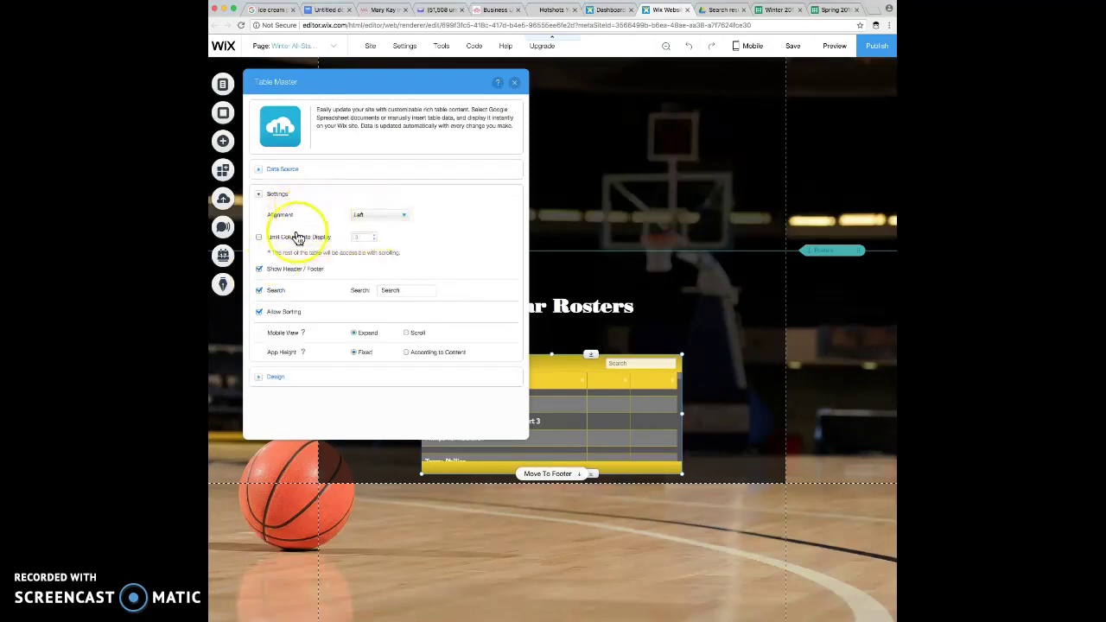
Turn off the roster table's header and footer, and turn them back on
click(259, 271)
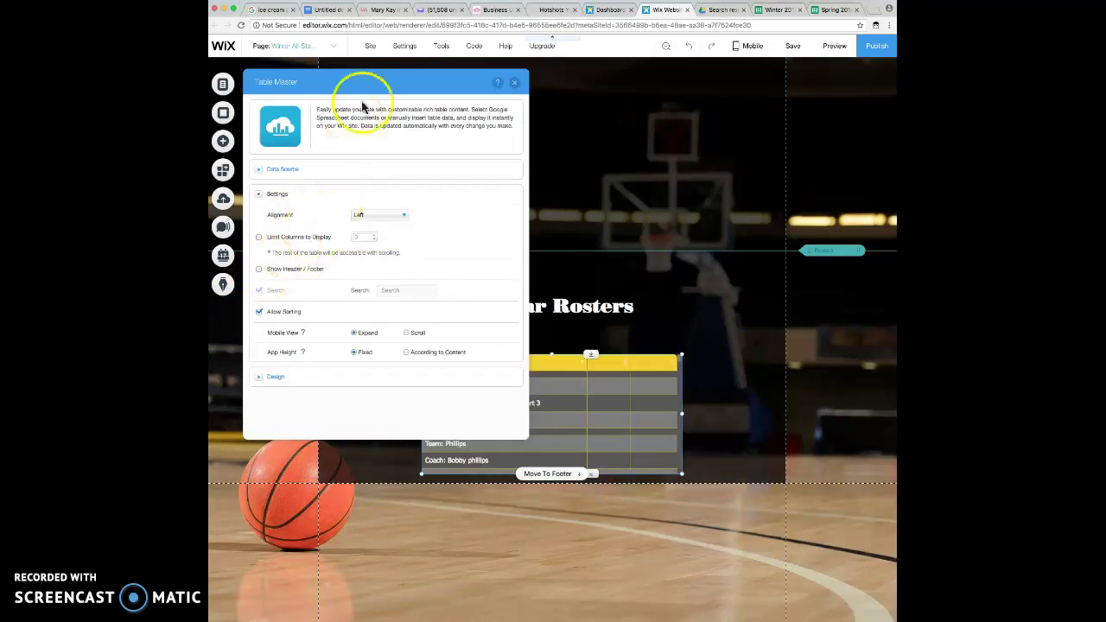
drag(366, 84, 445, 121)
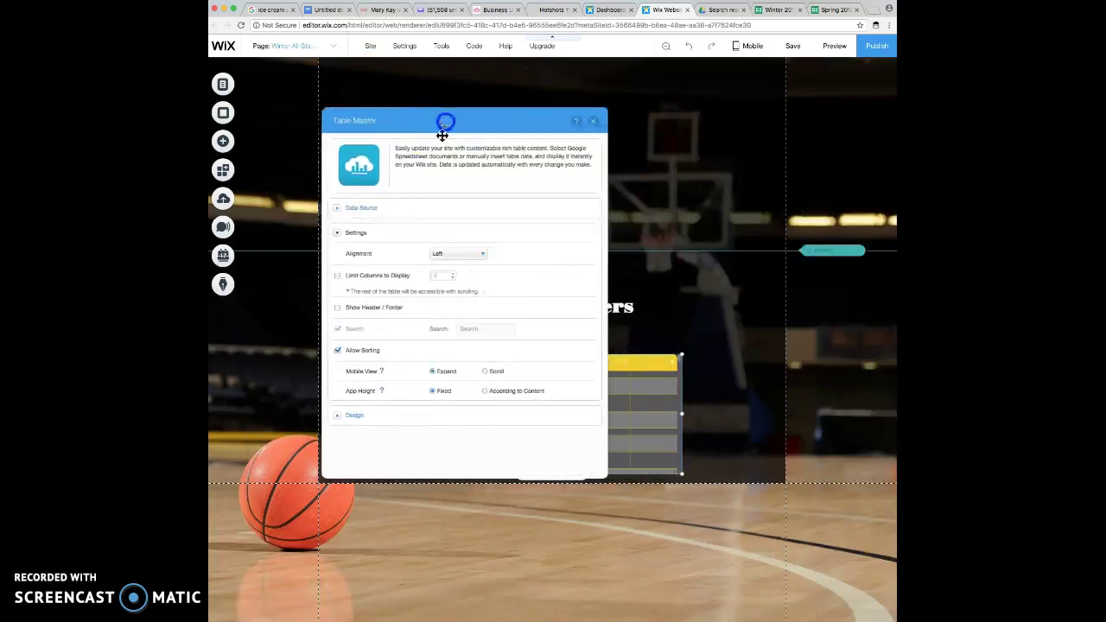
click(338, 309)
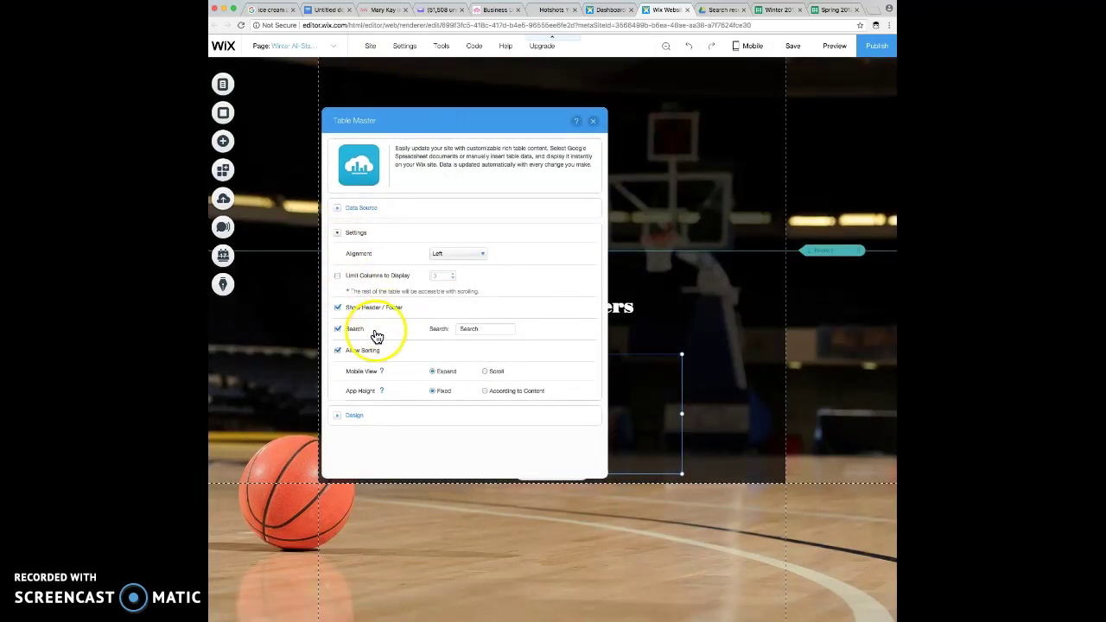
Disable sorting for the roster table, moving the dialog aside to check the table first
drag(427, 127, 780, 110)
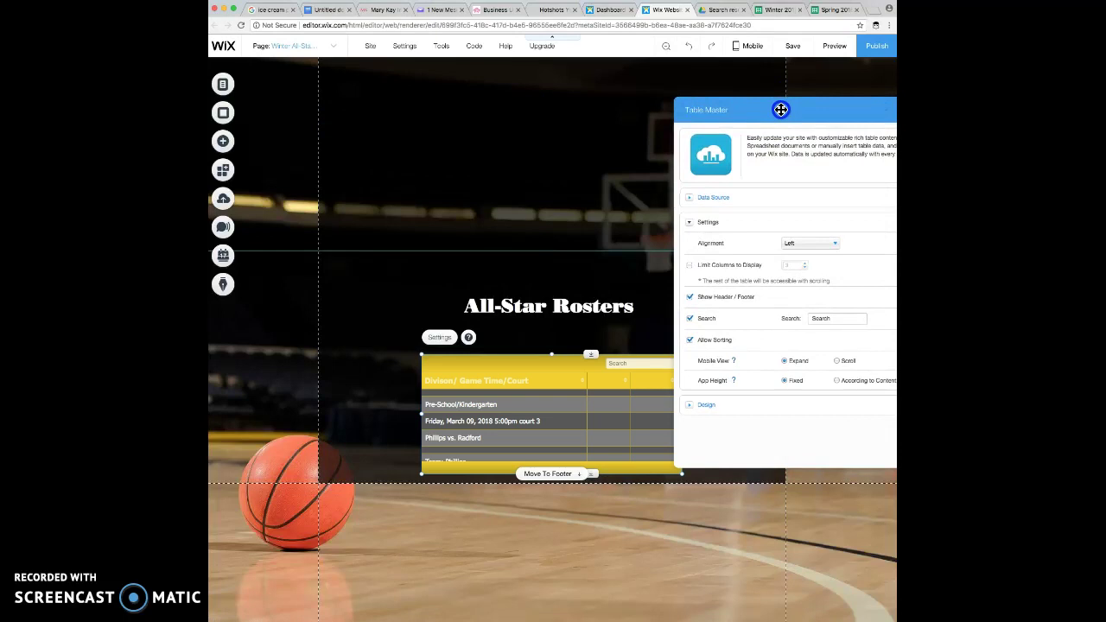
drag(781, 110, 470, 112)
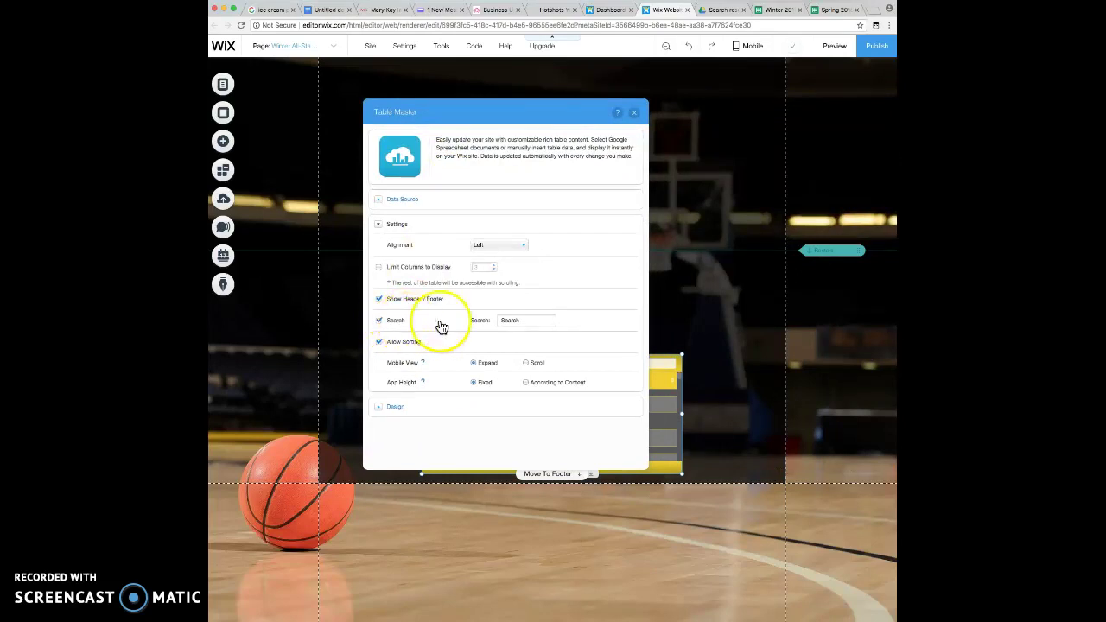
click(379, 341)
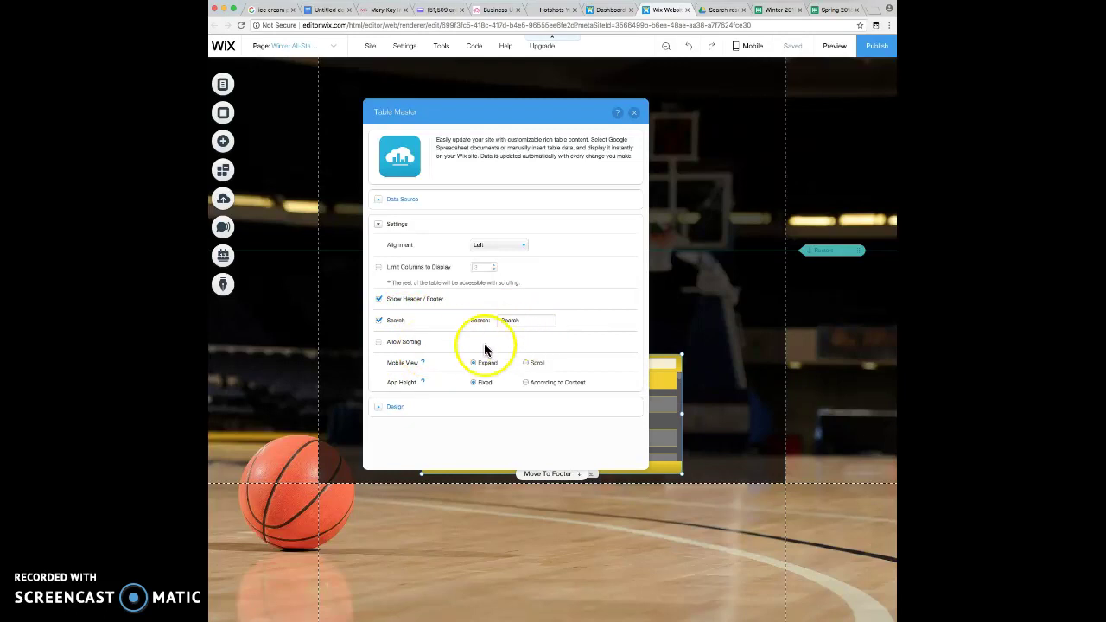
Expand the roster table's design settings, try red as the header and footer color, and restore the dark gold
click(386, 411)
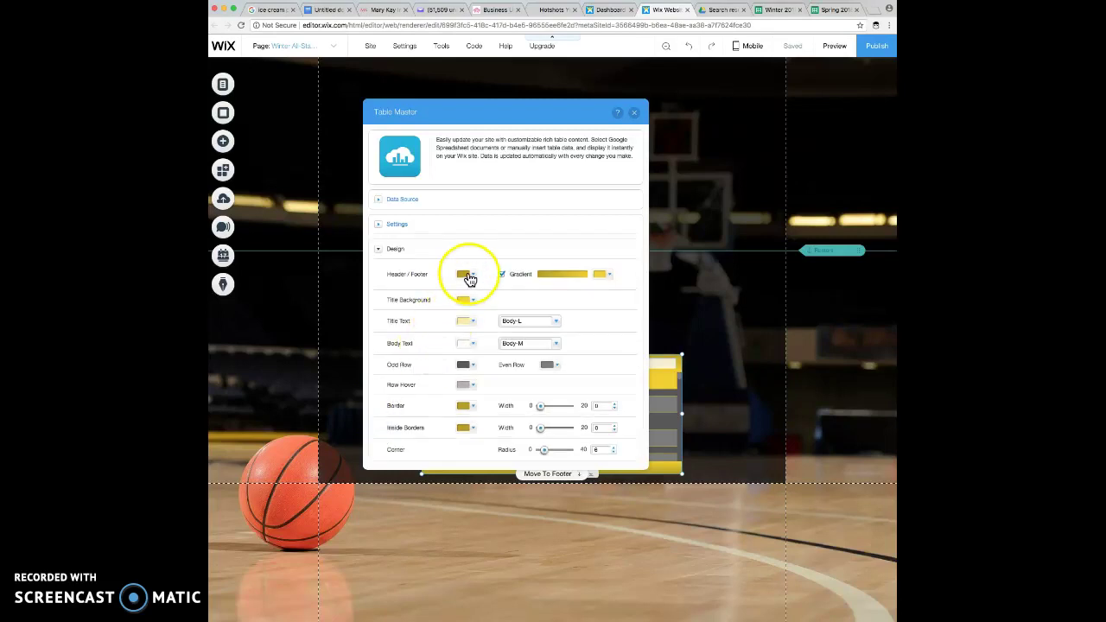
click(471, 276)
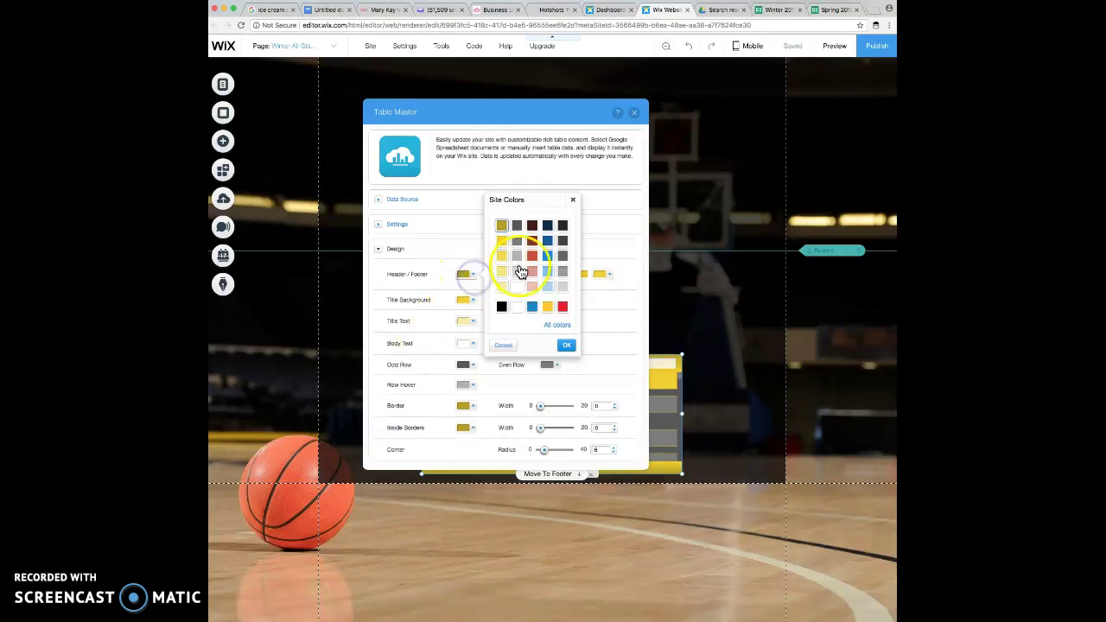
click(532, 258)
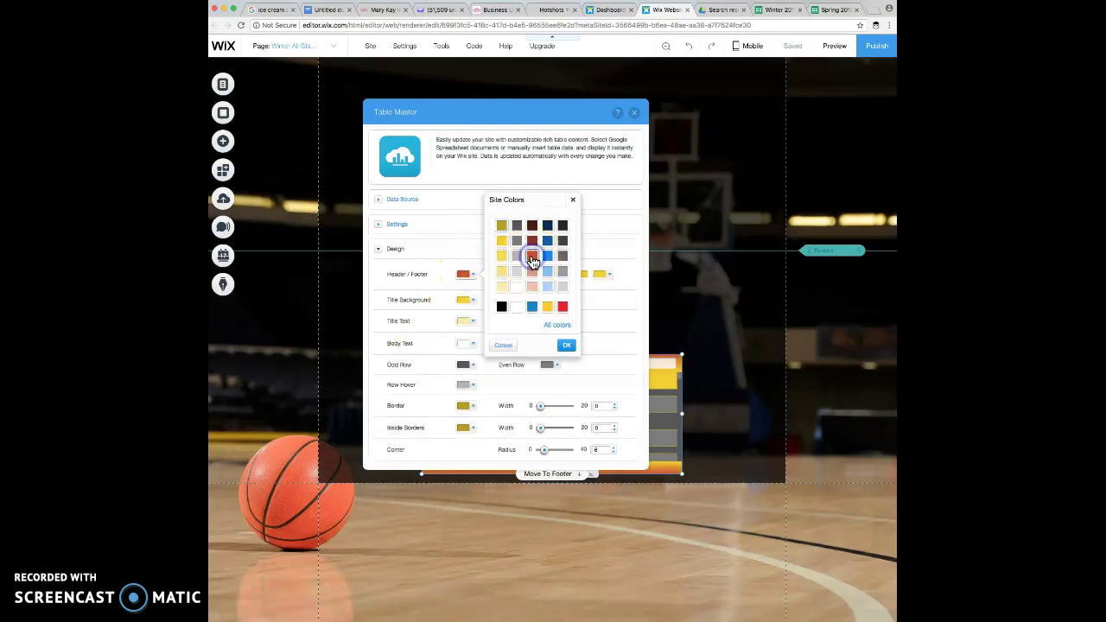
click(502, 226)
click(451, 302)
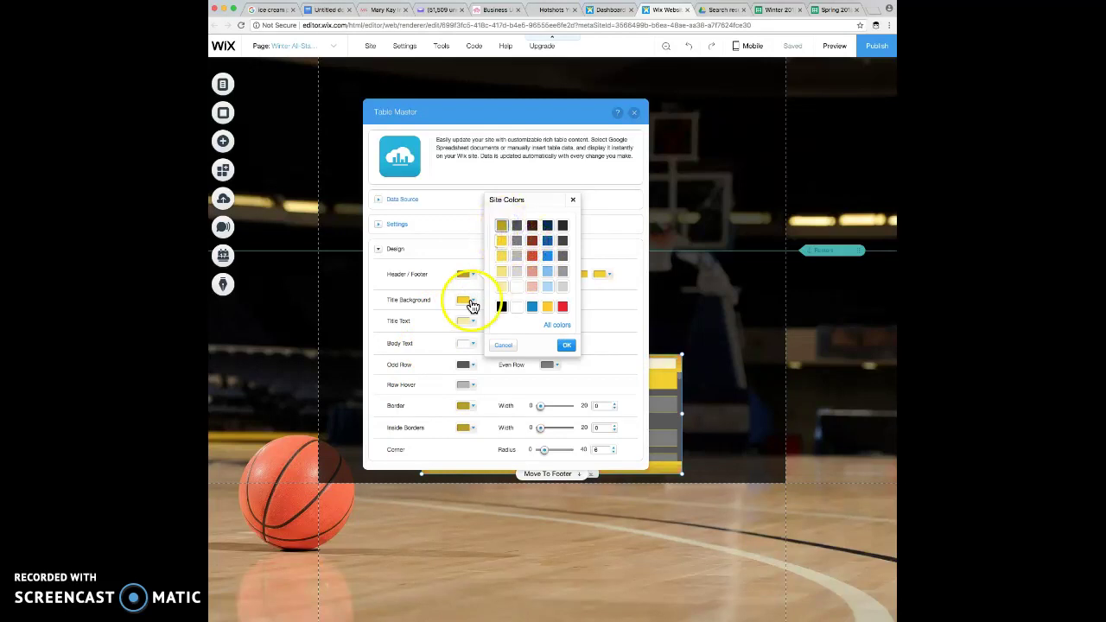
Check the title background colors, try white title text beside the table, restore pale yellow, and close the table's options
click(474, 304)
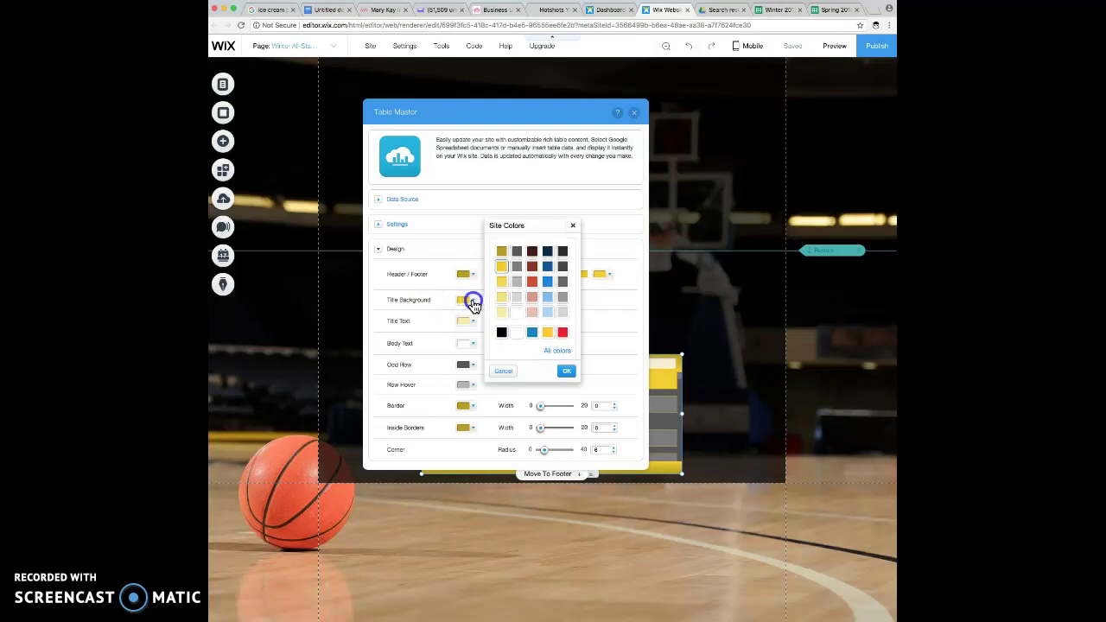
click(517, 270)
click(435, 325)
click(473, 326)
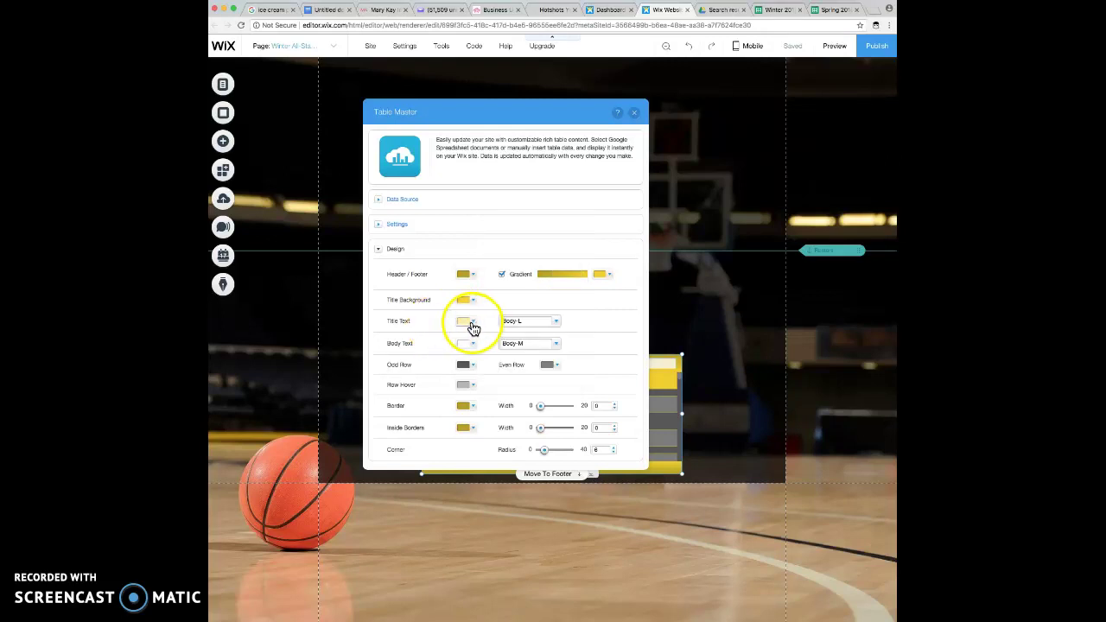
click(517, 334)
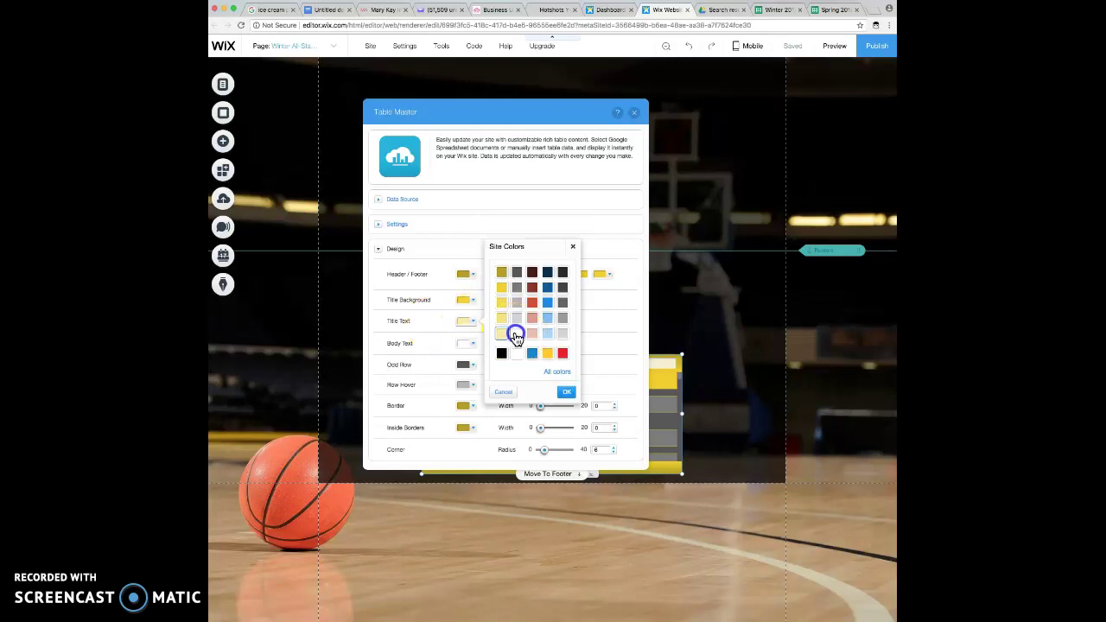
drag(510, 112, 726, 116)
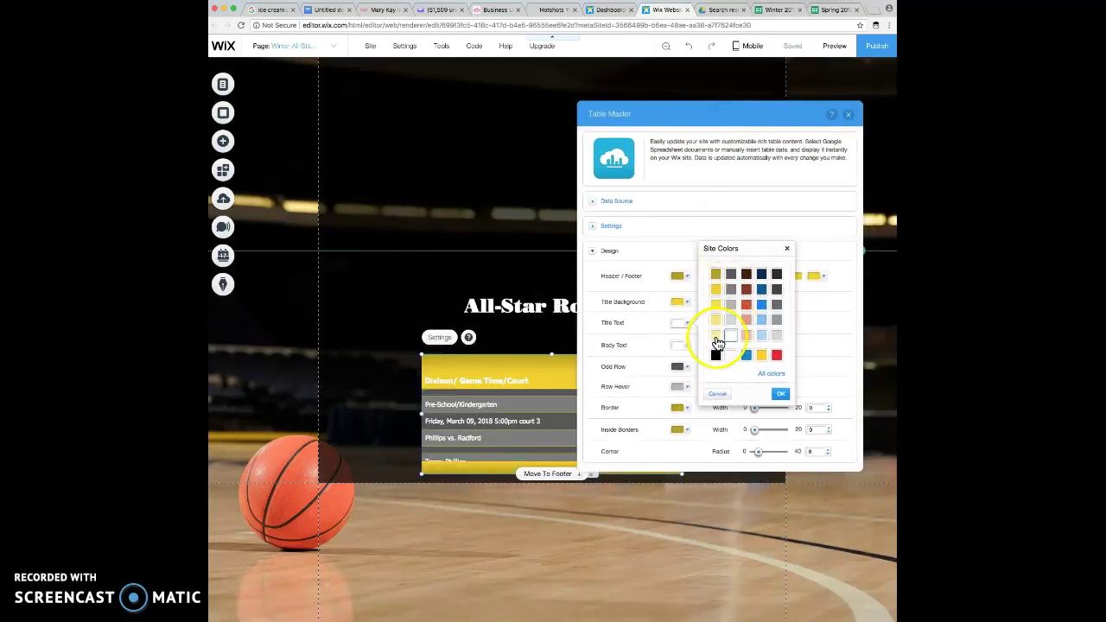
click(651, 350)
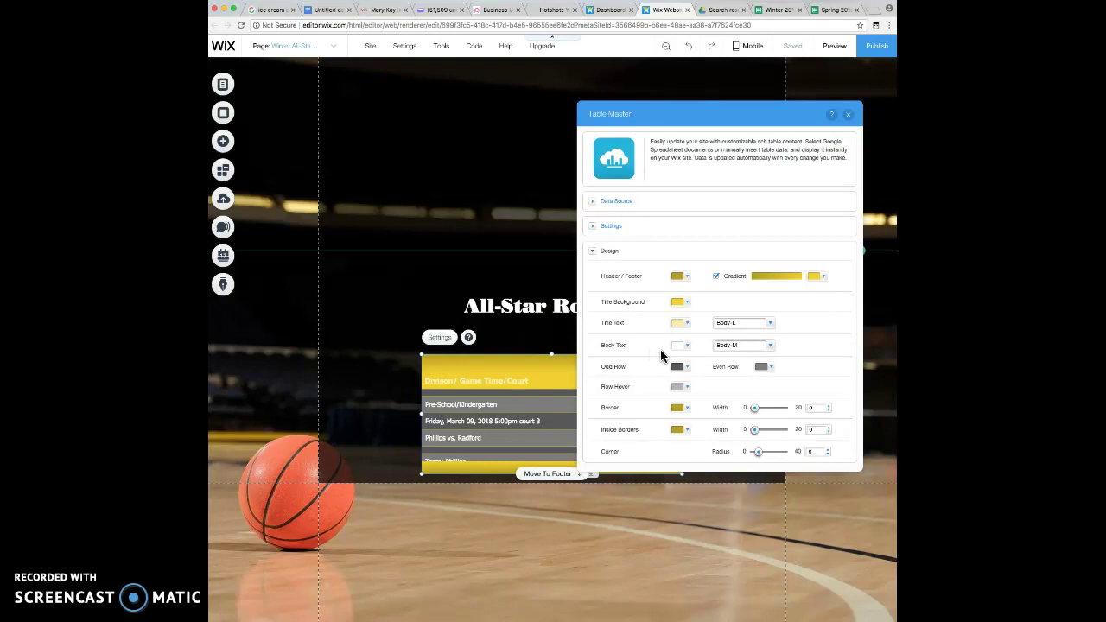
click(619, 232)
click(848, 115)
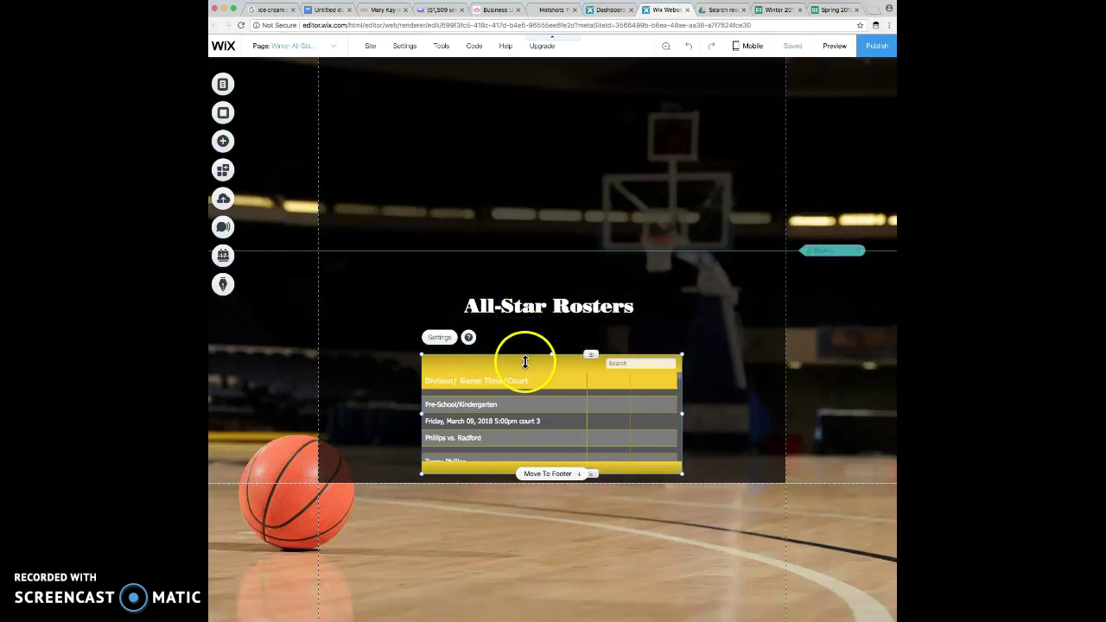
Set the roster table's mobile view to Scroll and its app height to According to Content
scroll(513, 402, down, 1)
scroll(513, 401, up, 2)
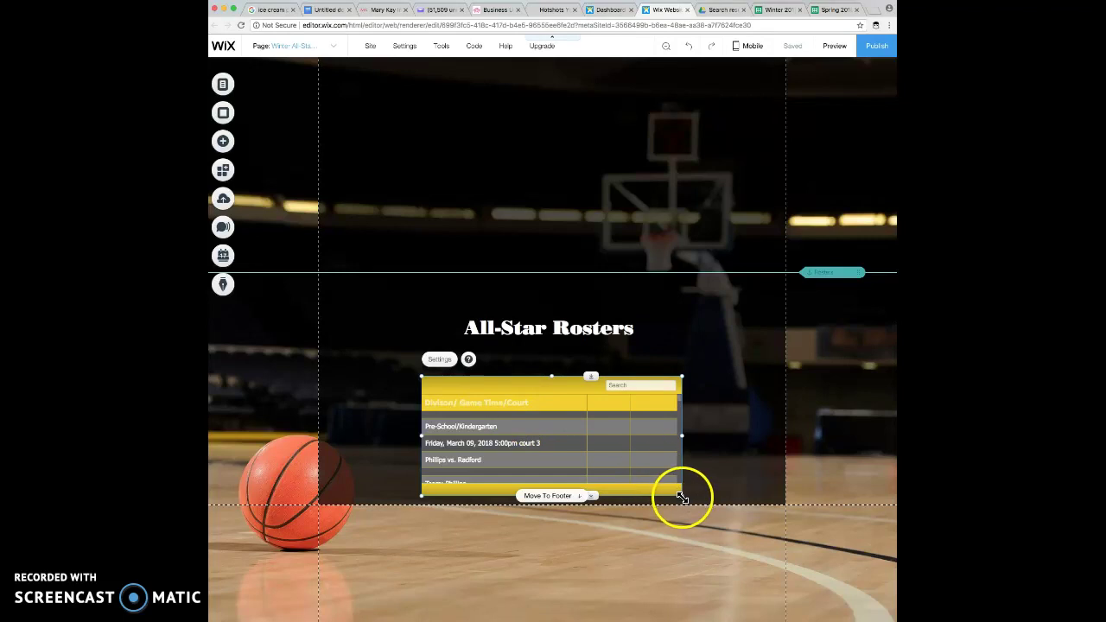
click(439, 358)
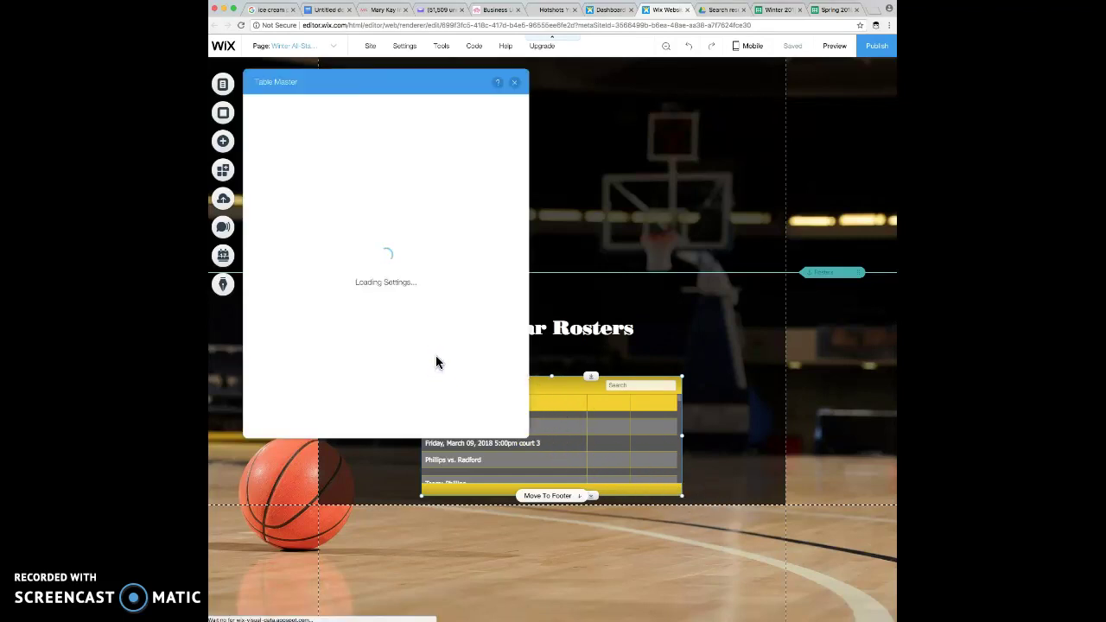
click(259, 272)
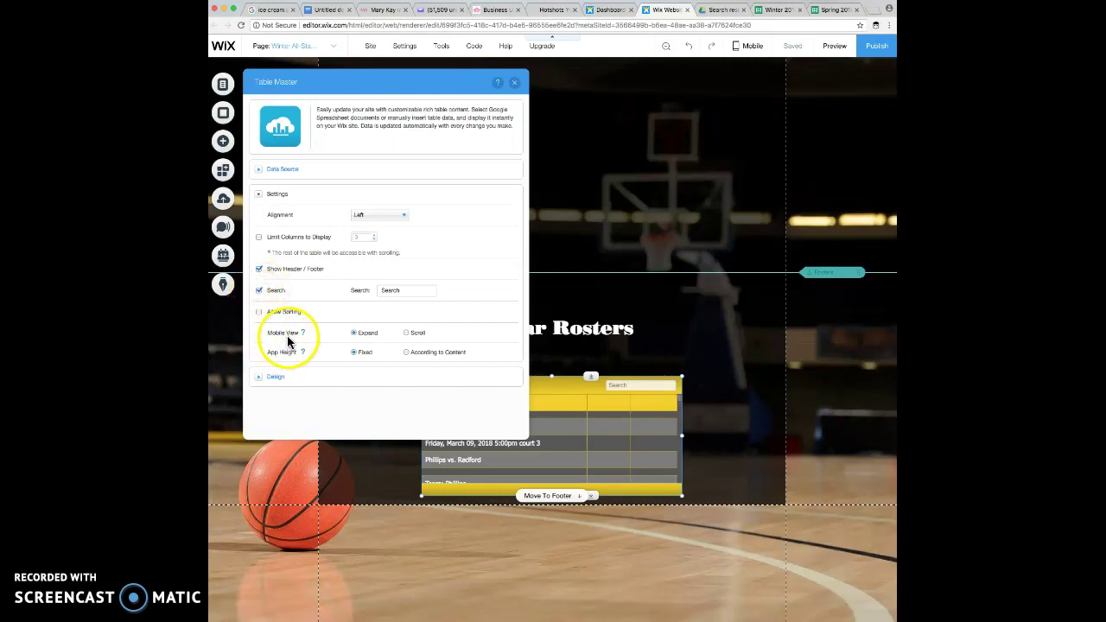
click(407, 333)
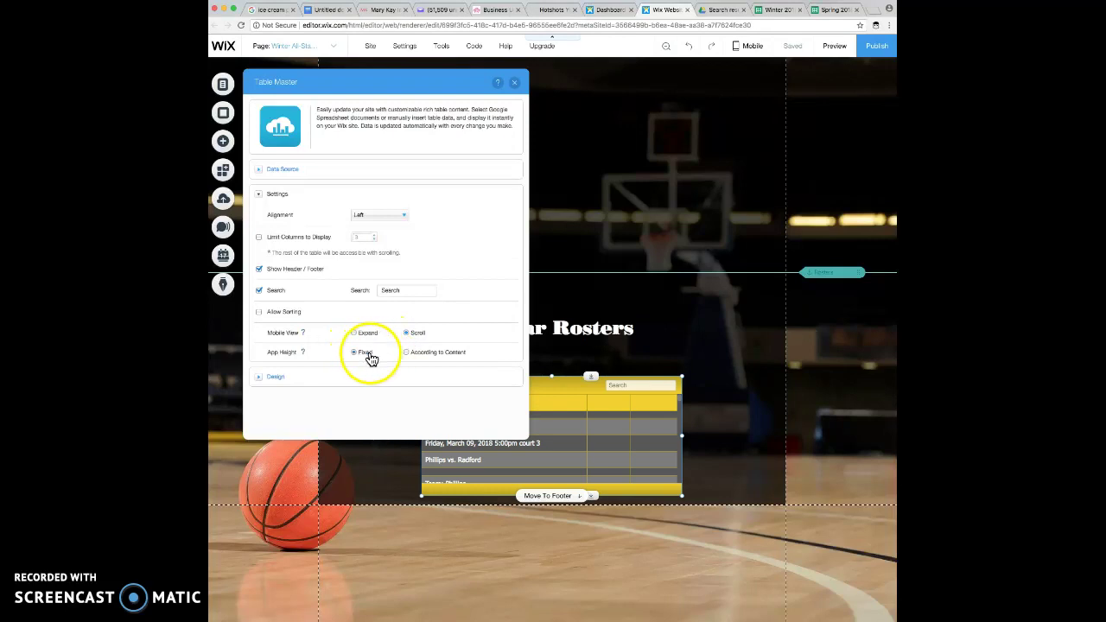
click(407, 354)
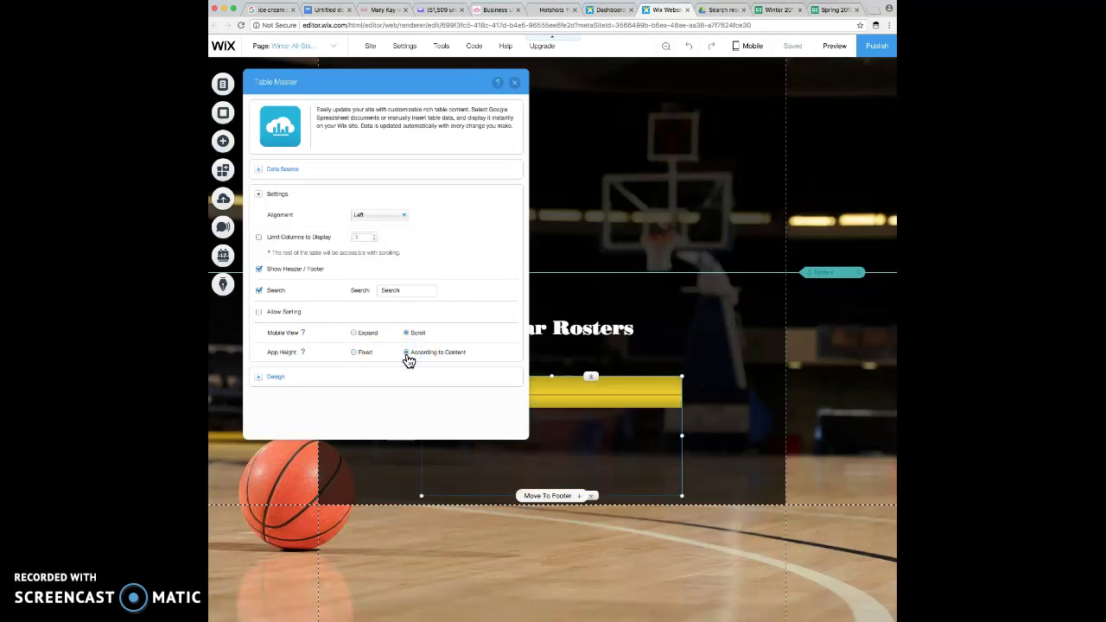
click(418, 359)
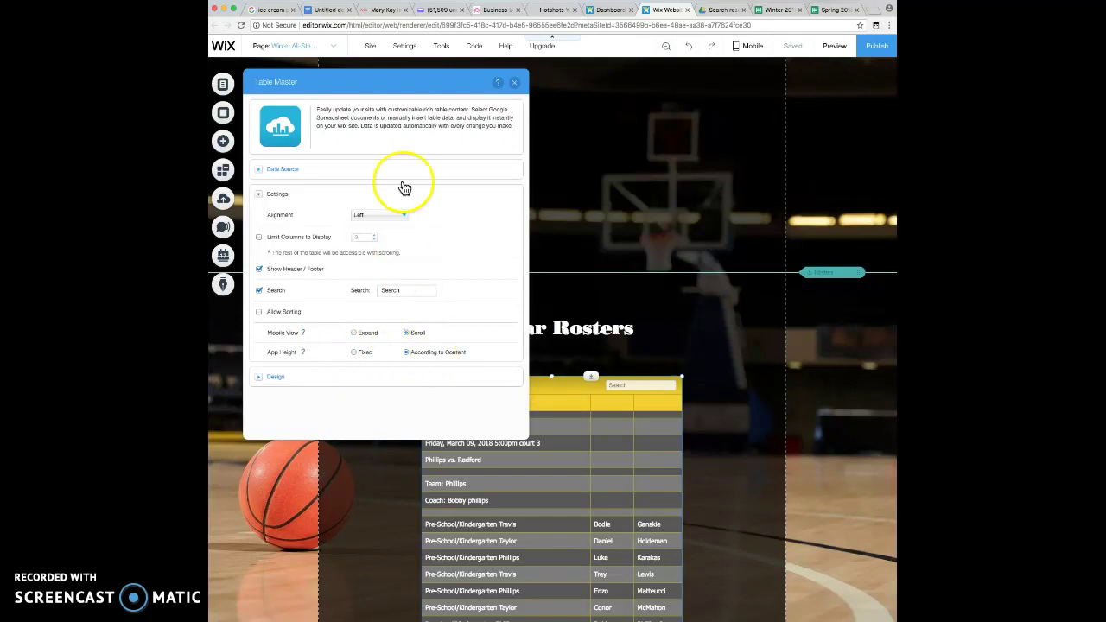
click(514, 82)
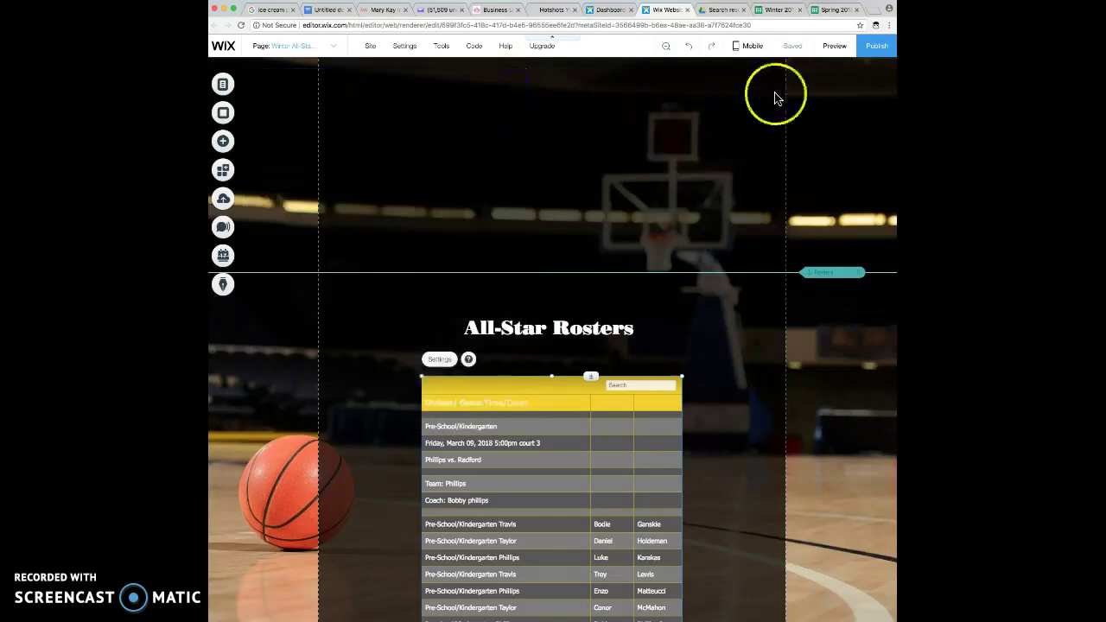
Publish the site with the updated roster table and dismiss the publishing confirmation
click(876, 50)
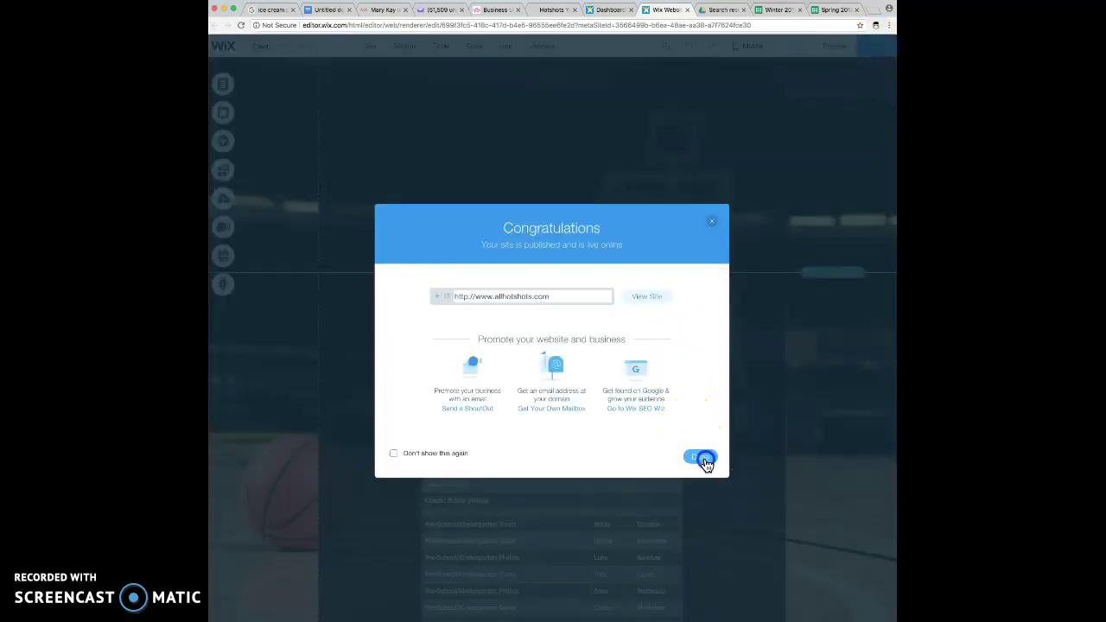
click(701, 458)
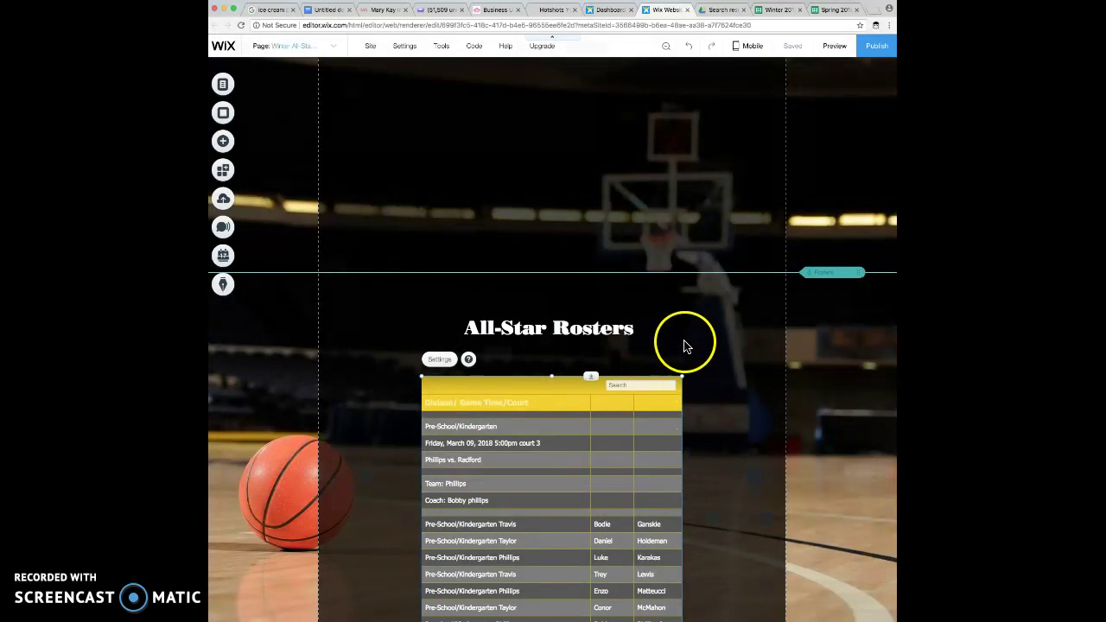
scroll(666, 307, down, 2)
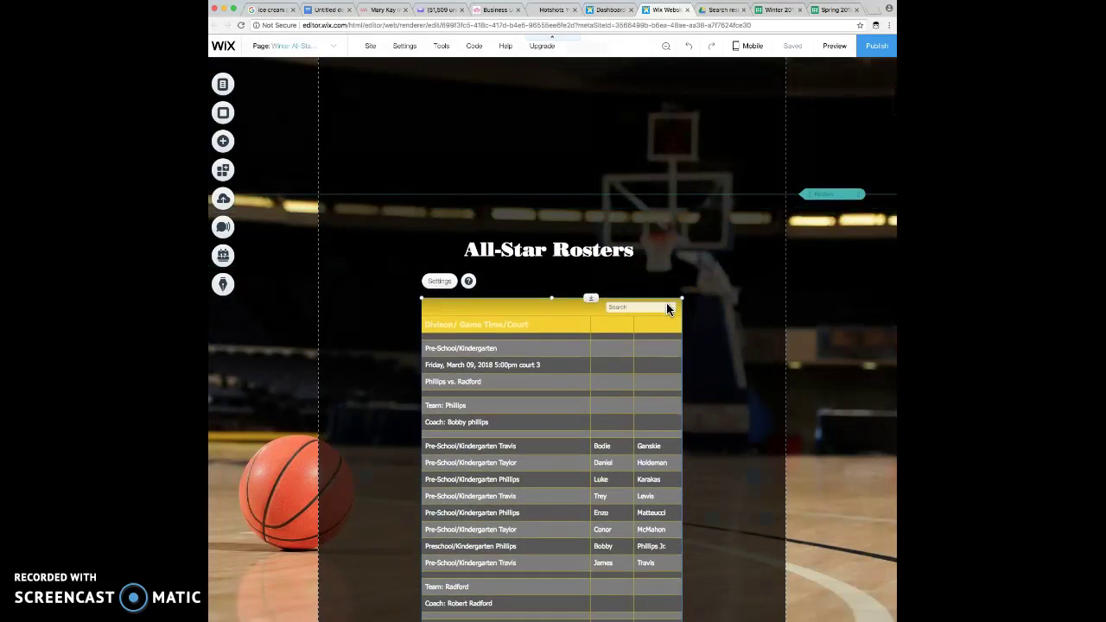
scroll(666, 304, up, 2)
Preview the page and look through the full length of the All-Star Rosters table
click(832, 45)
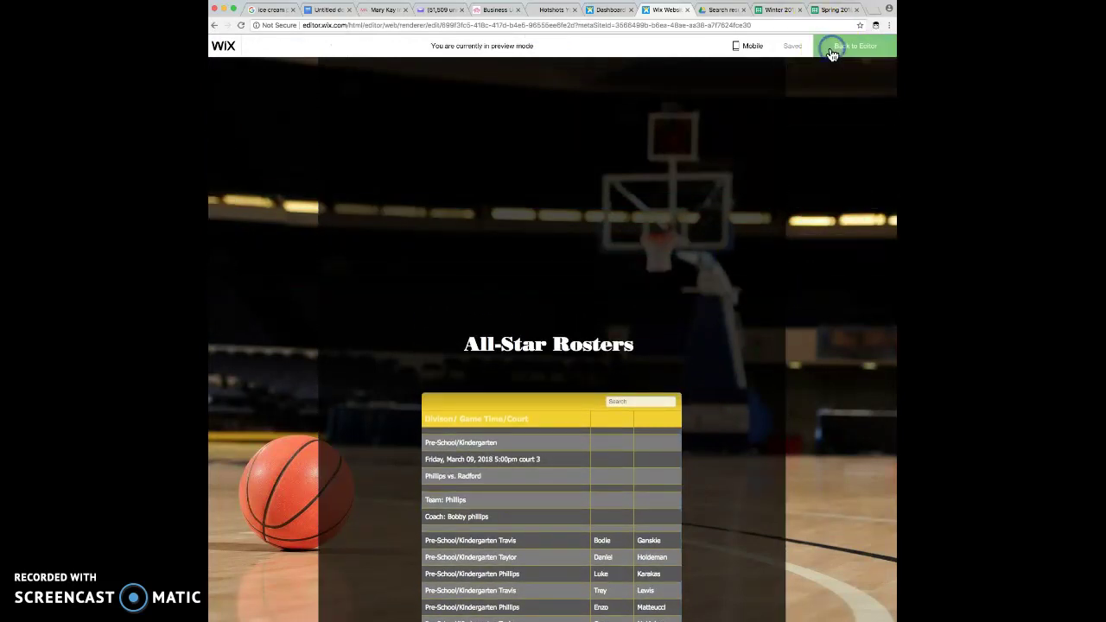
scroll(528, 388, down, 15)
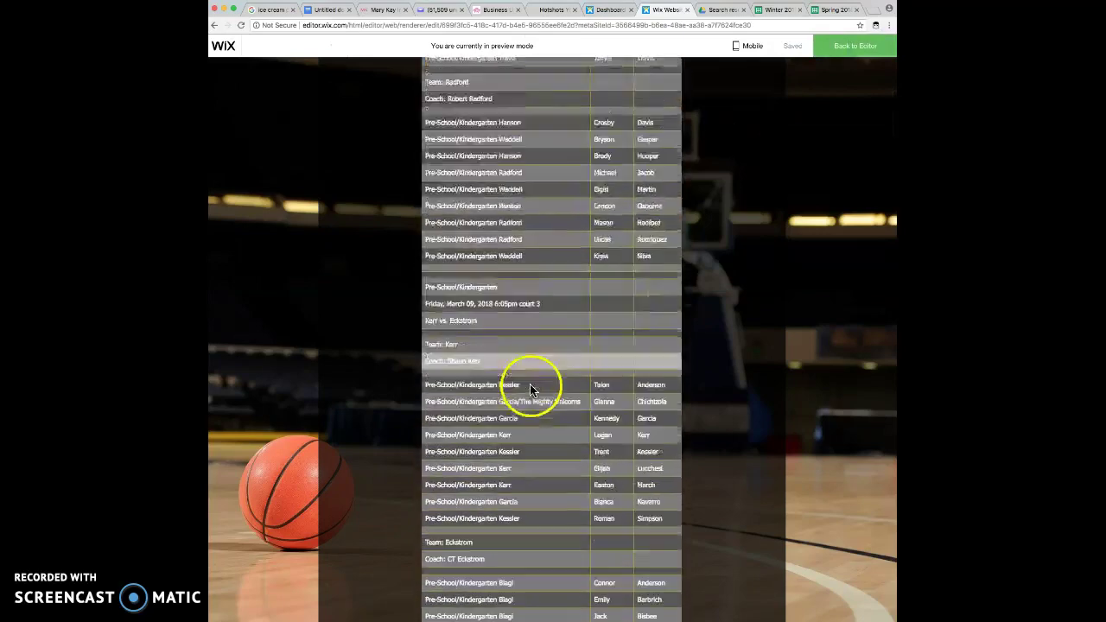
scroll(530, 385, down, 15)
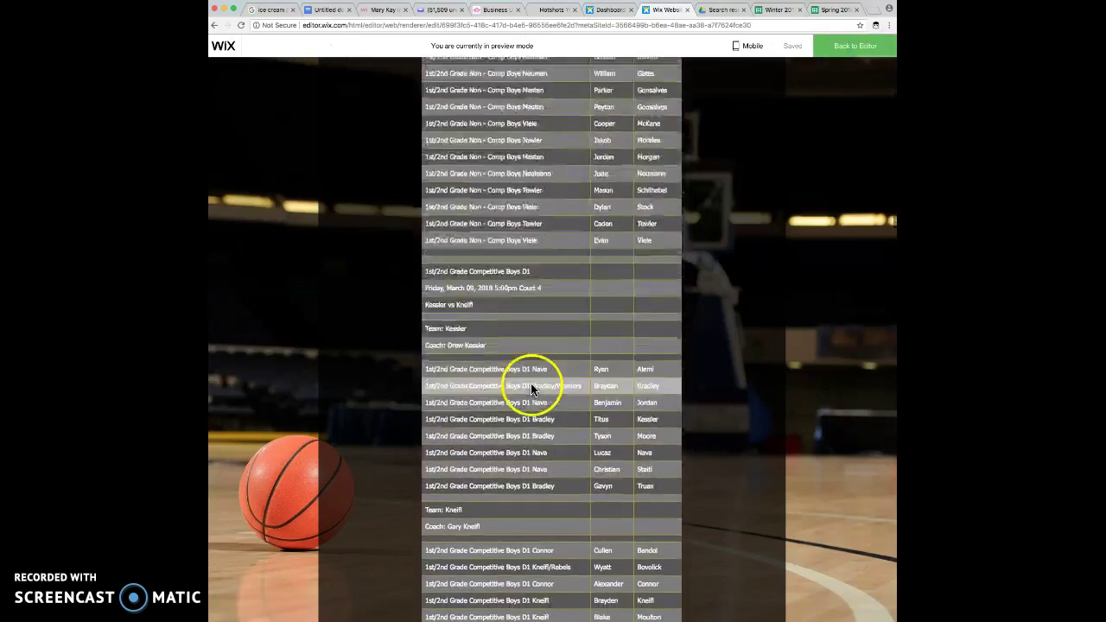
scroll(531, 386, down, 15)
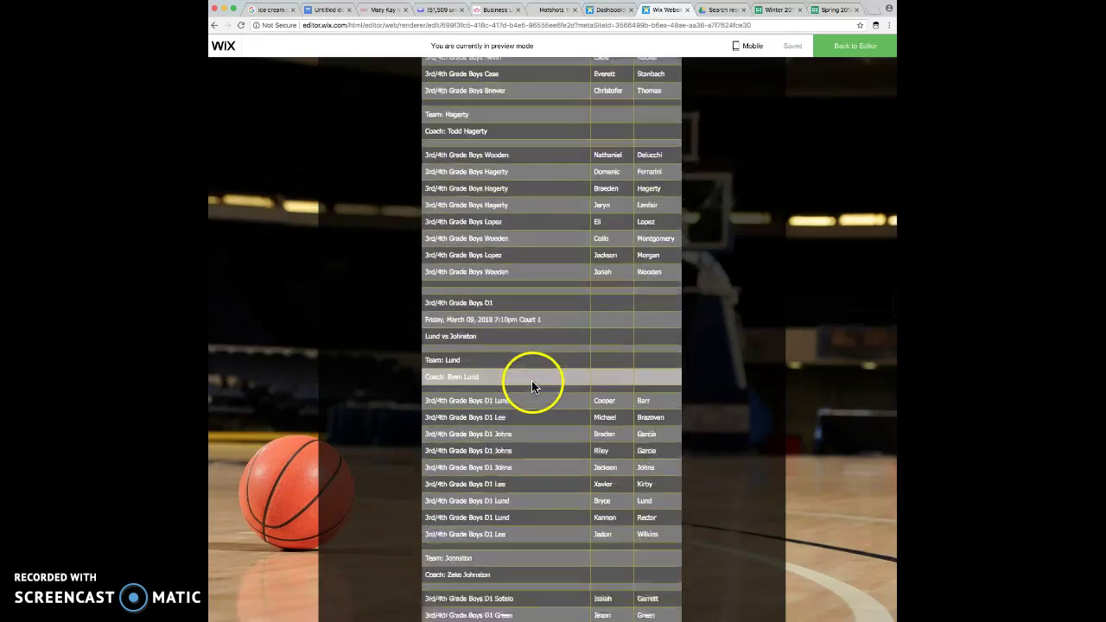
scroll(533, 384, down, 15)
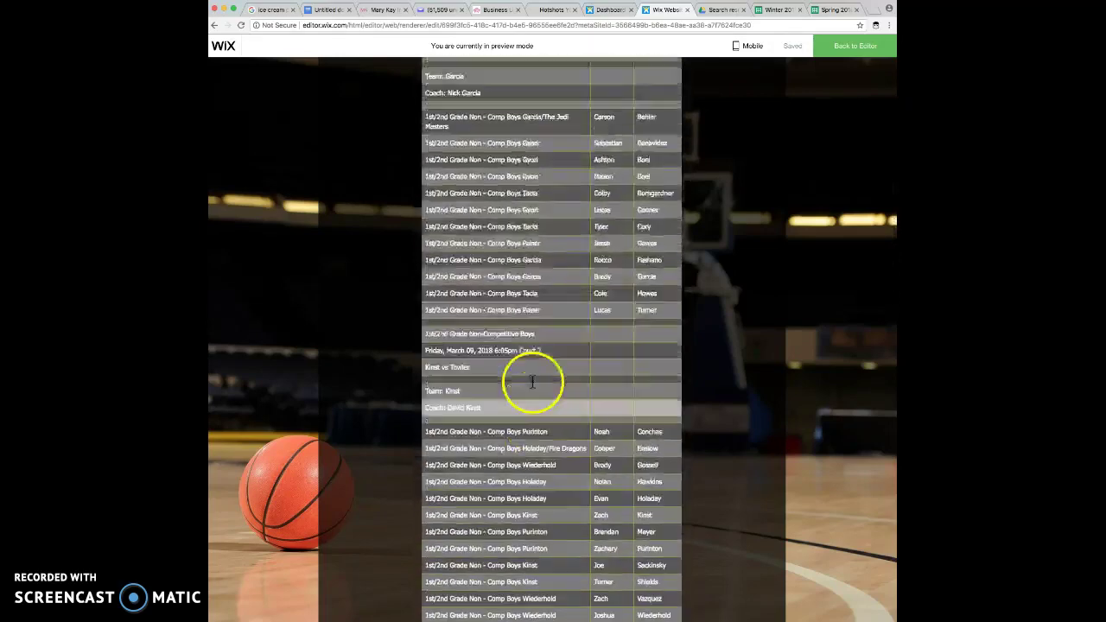
scroll(532, 385, down, 12)
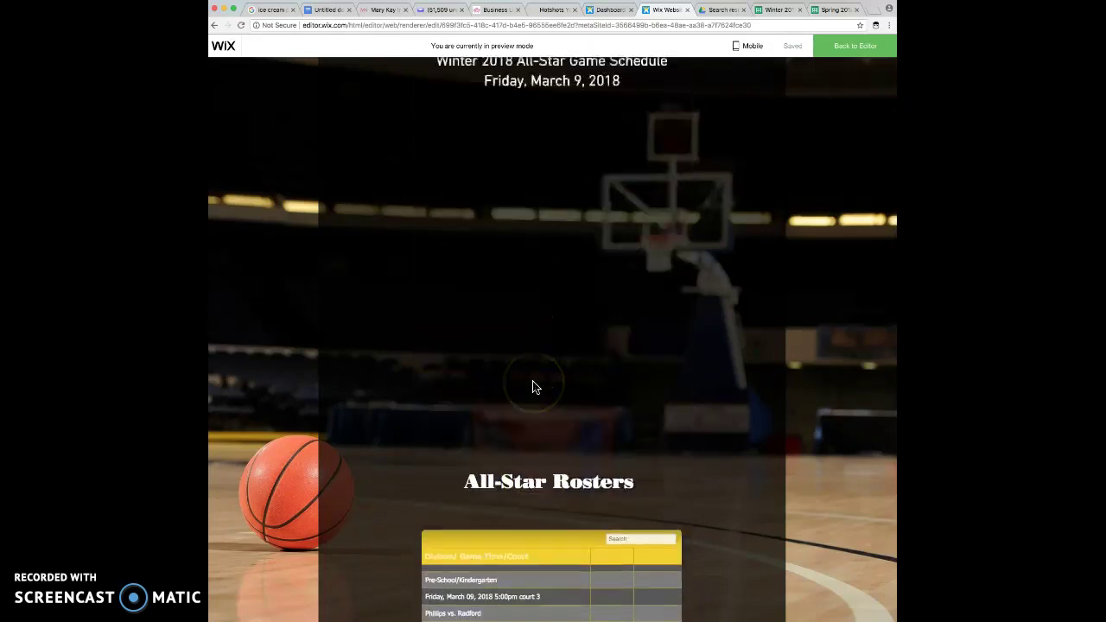
scroll(609, 359, down, 1)
Search the previewed roster table by a team's surname and by a player's last name, and clear the search
click(630, 328)
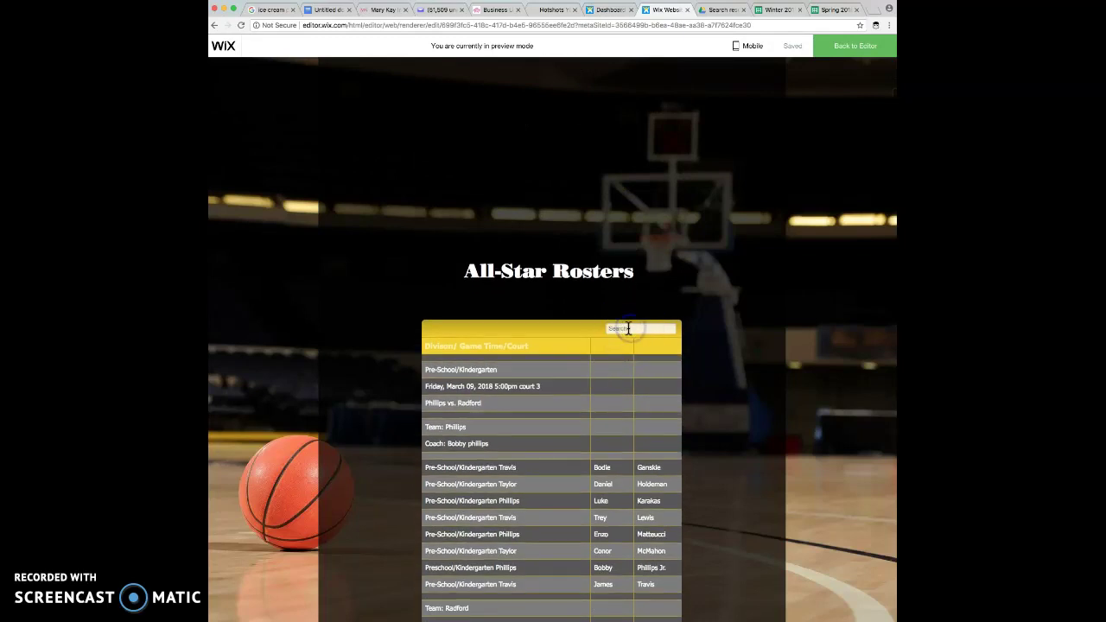
text(Bigi)
key(BackSpace)
key(BackSpace)
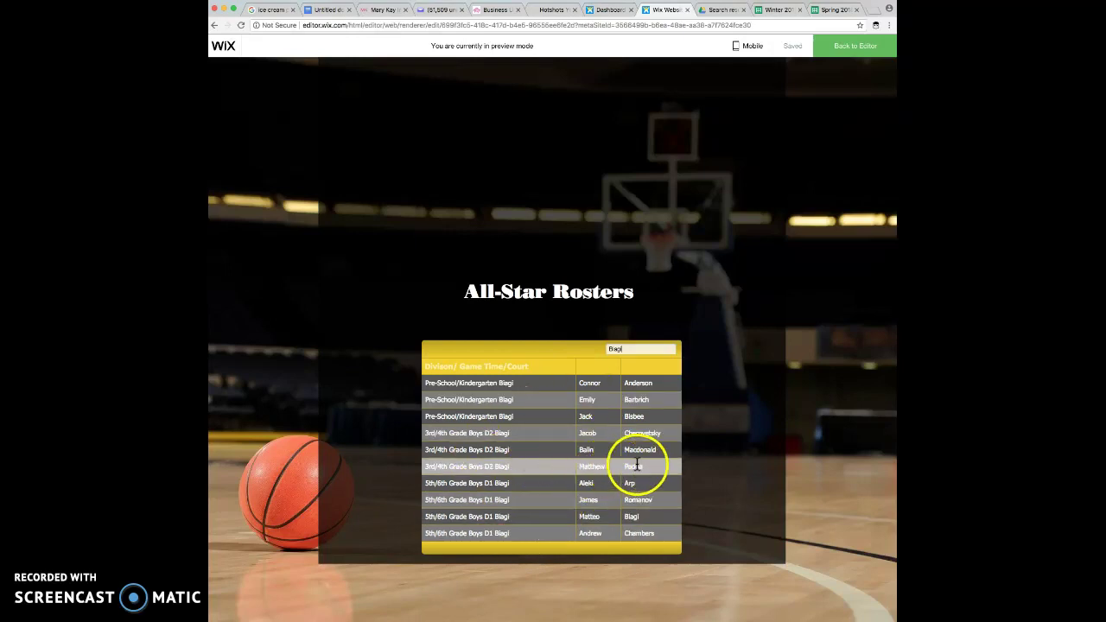
click(622, 349)
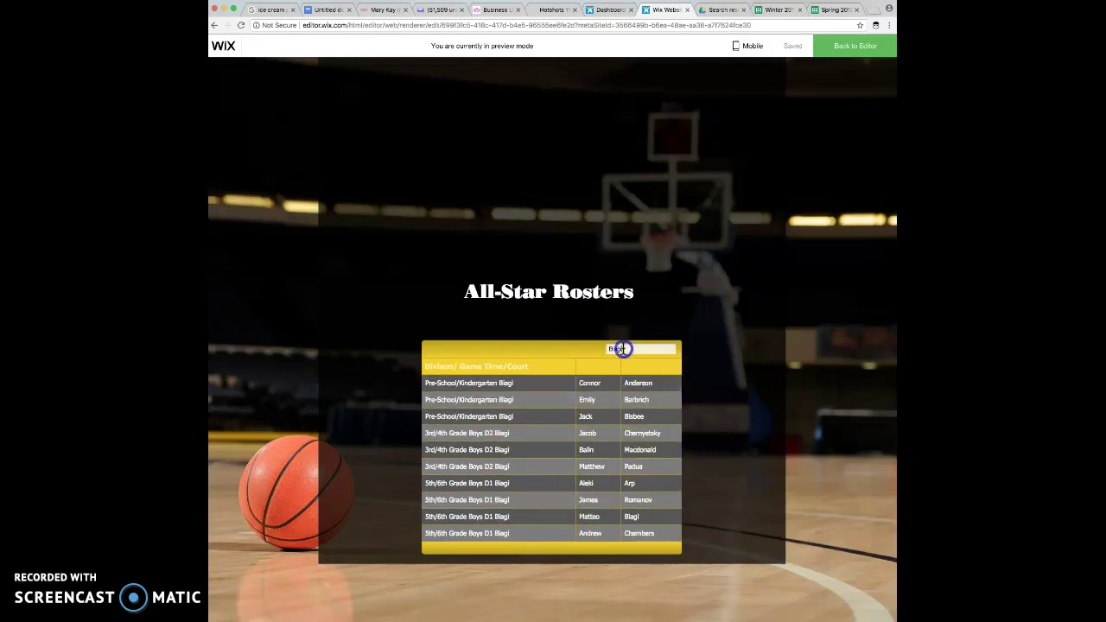
text(padu)
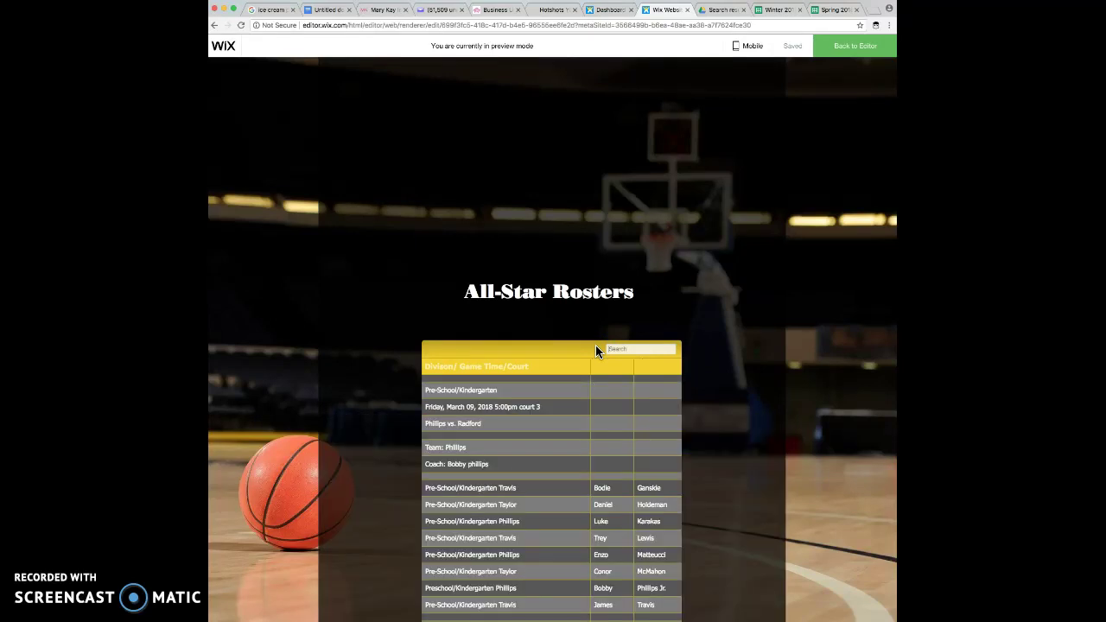
scroll(448, 302, up, 1)
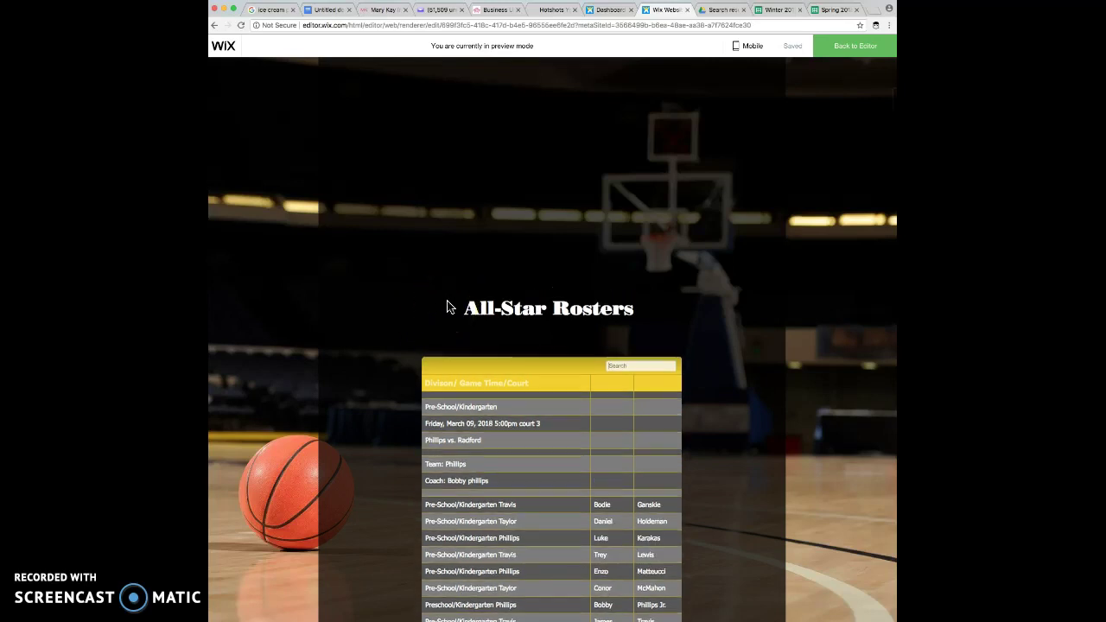
scroll(448, 302, down, 3)
scroll(448, 302, up, 2)
scroll(448, 306, up, 1)
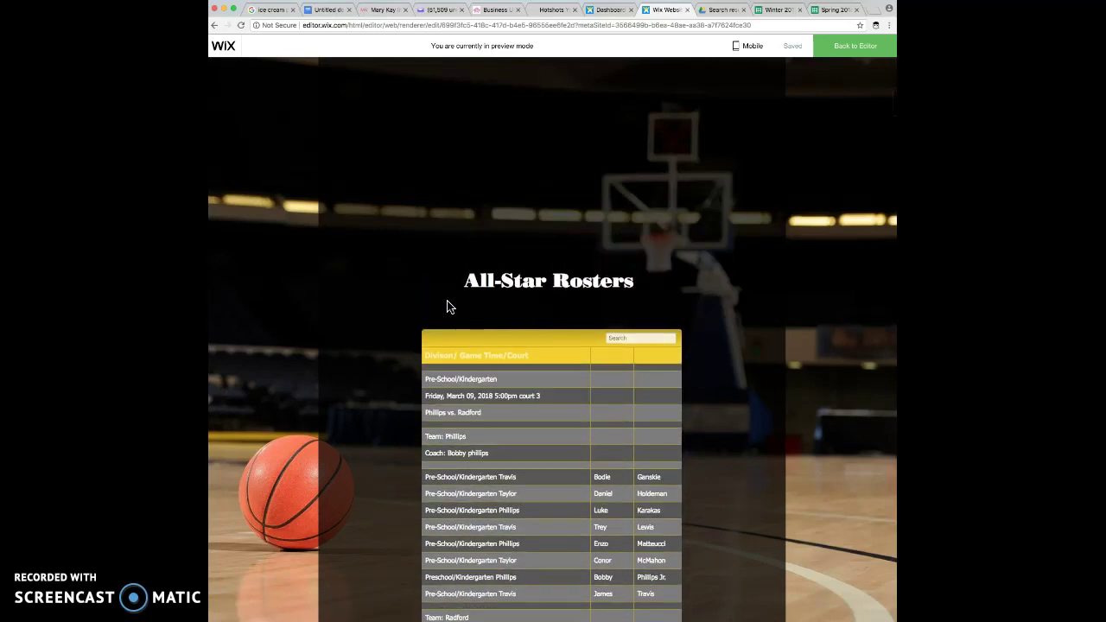
scroll(448, 308, down, 1)
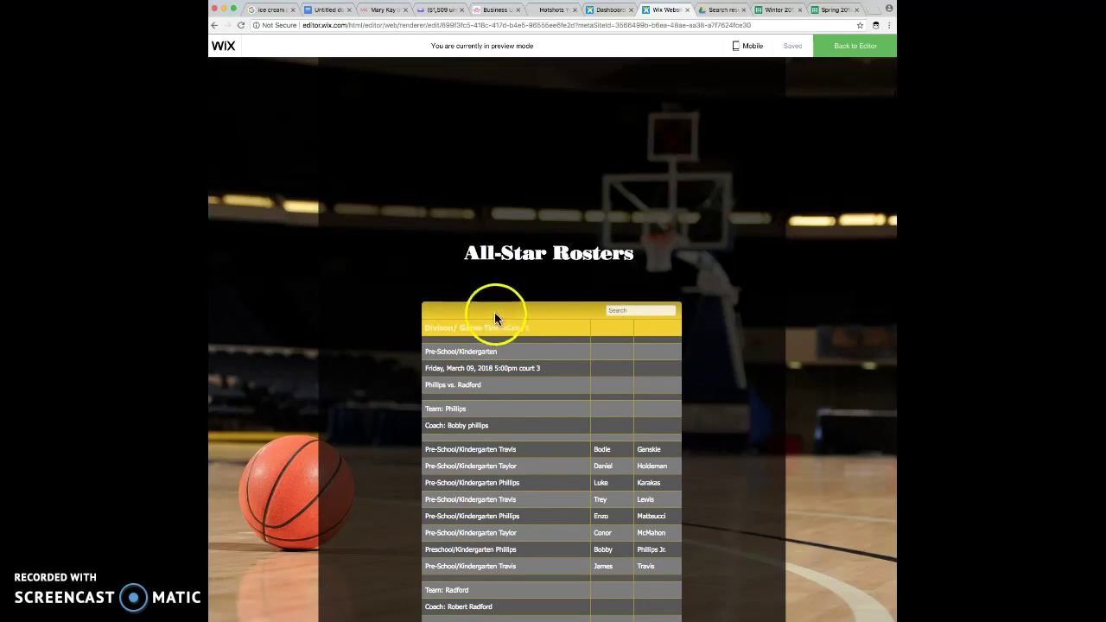
scroll(479, 316, down, 3)
scroll(492, 312, up, 2)
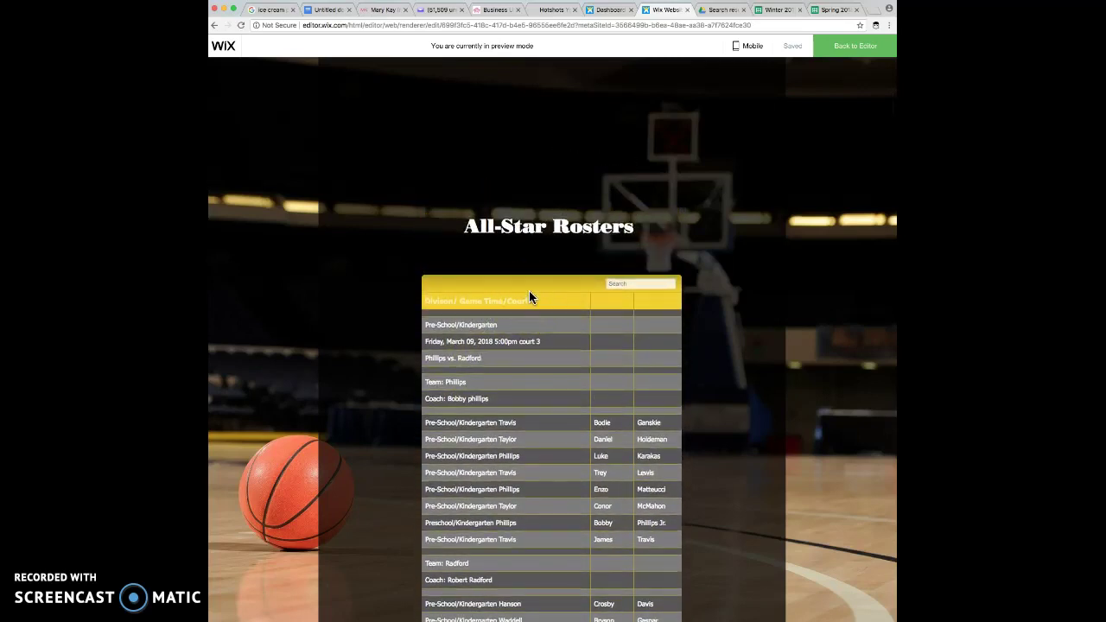
scroll(528, 296, up, 1)
scroll(529, 297, down, 4)
scroll(529, 295, up, 3)
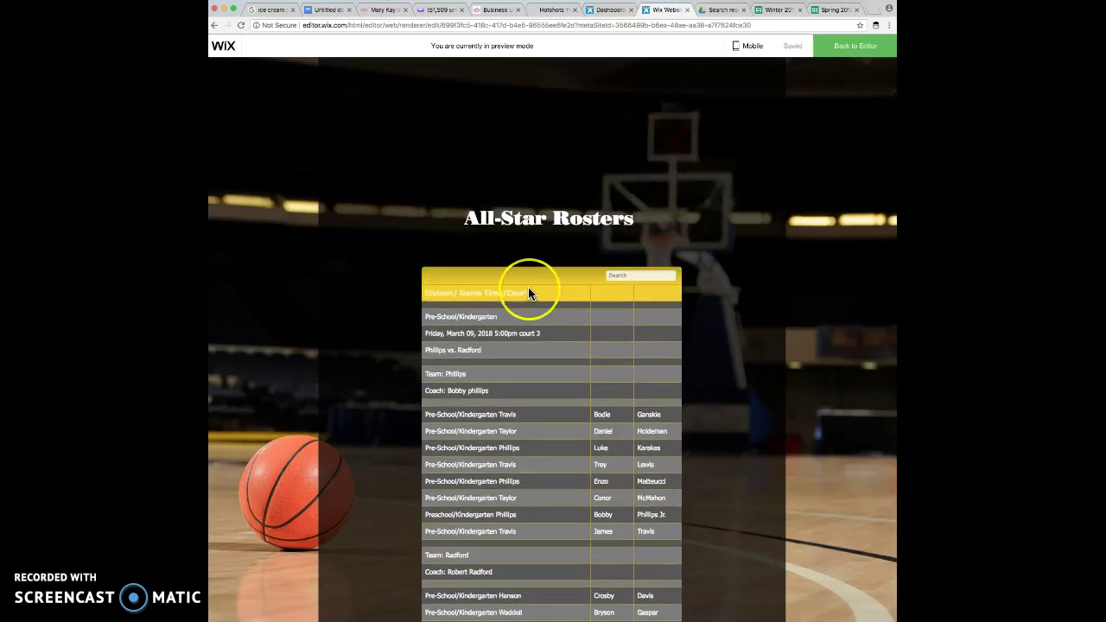
Return from the preview to the editor and clear the roster table's Google Spreadsheet URL, submitting the empty data source
scroll(531, 293, up, 1)
scroll(530, 294, up, 1)
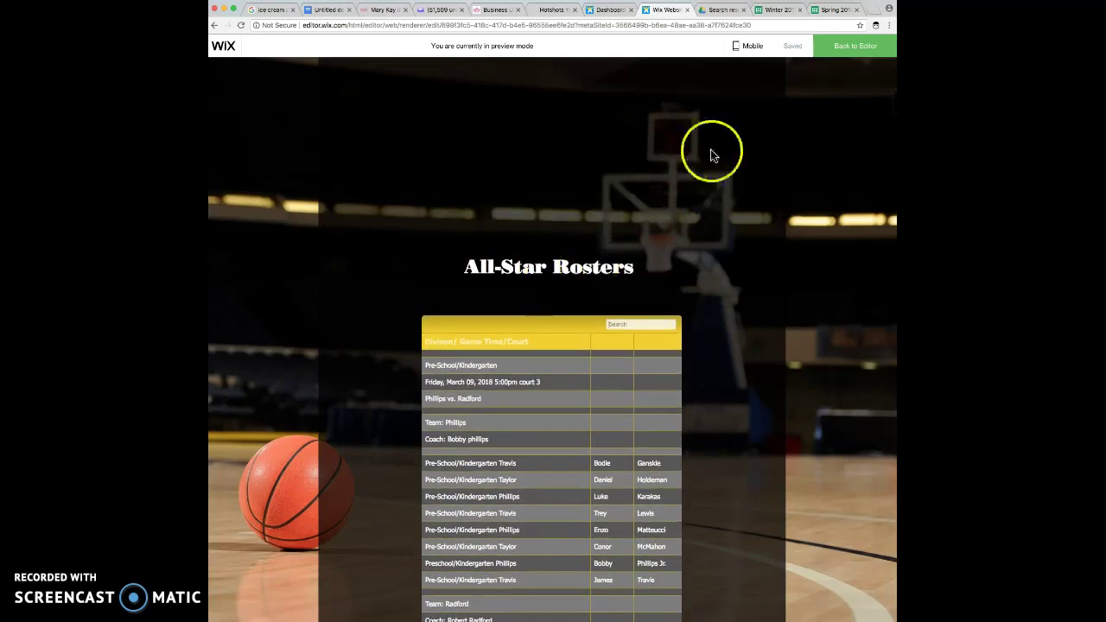
click(856, 50)
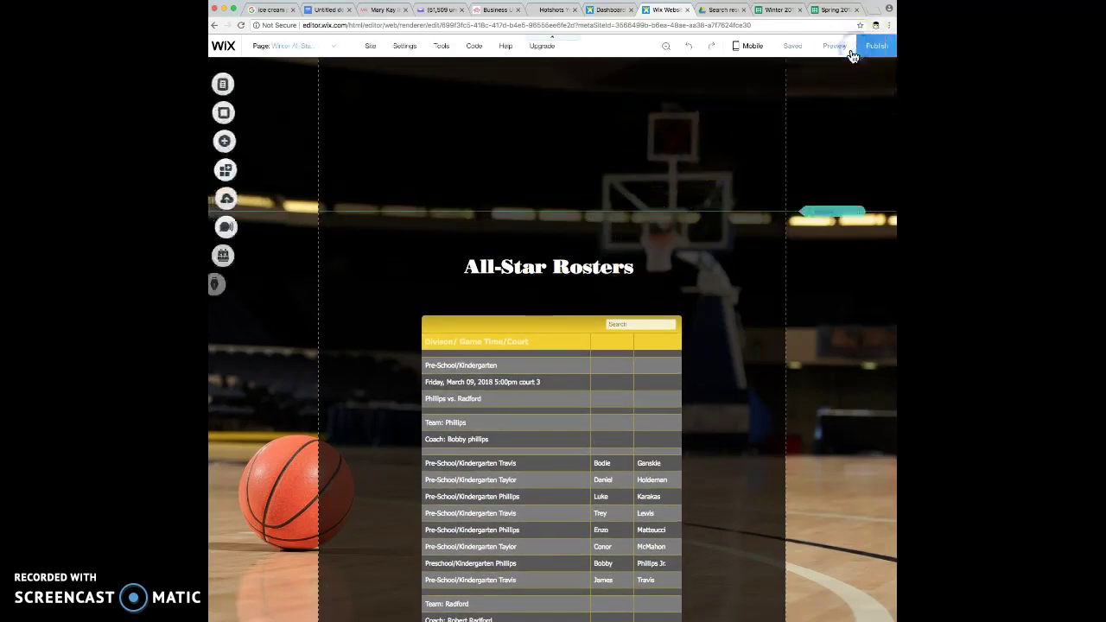
click(498, 327)
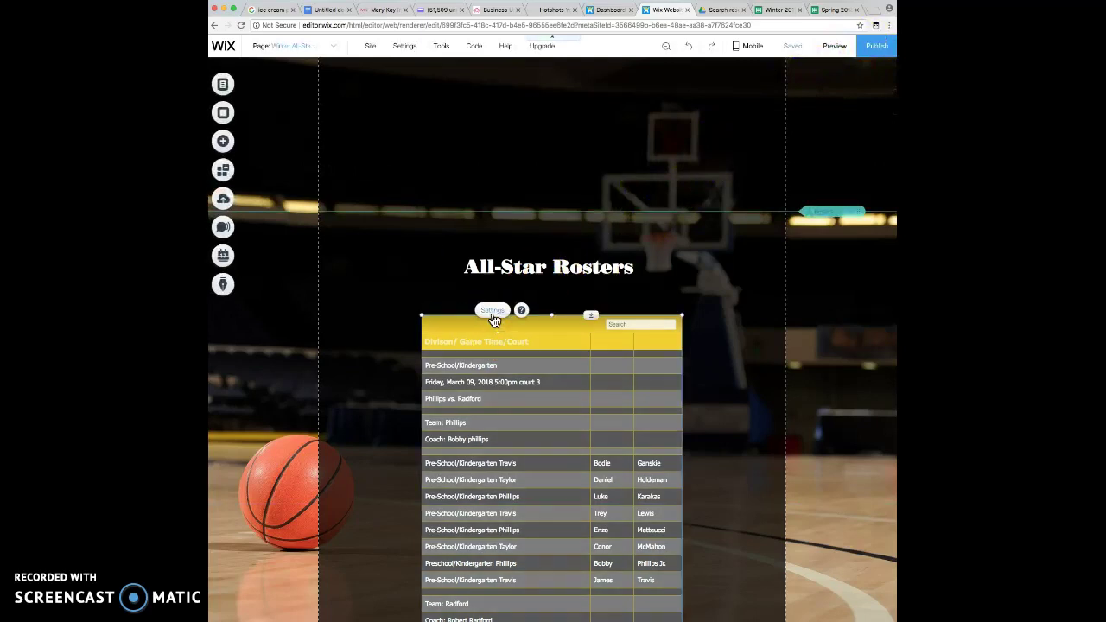
click(494, 313)
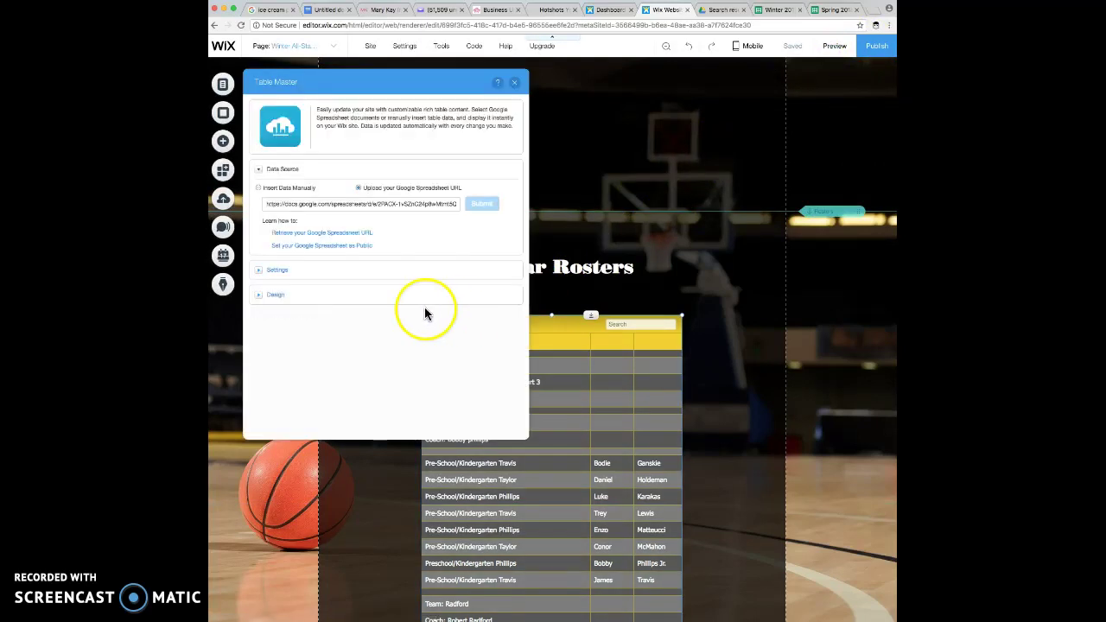
drag(272, 203, 458, 207)
key(BackSpace)
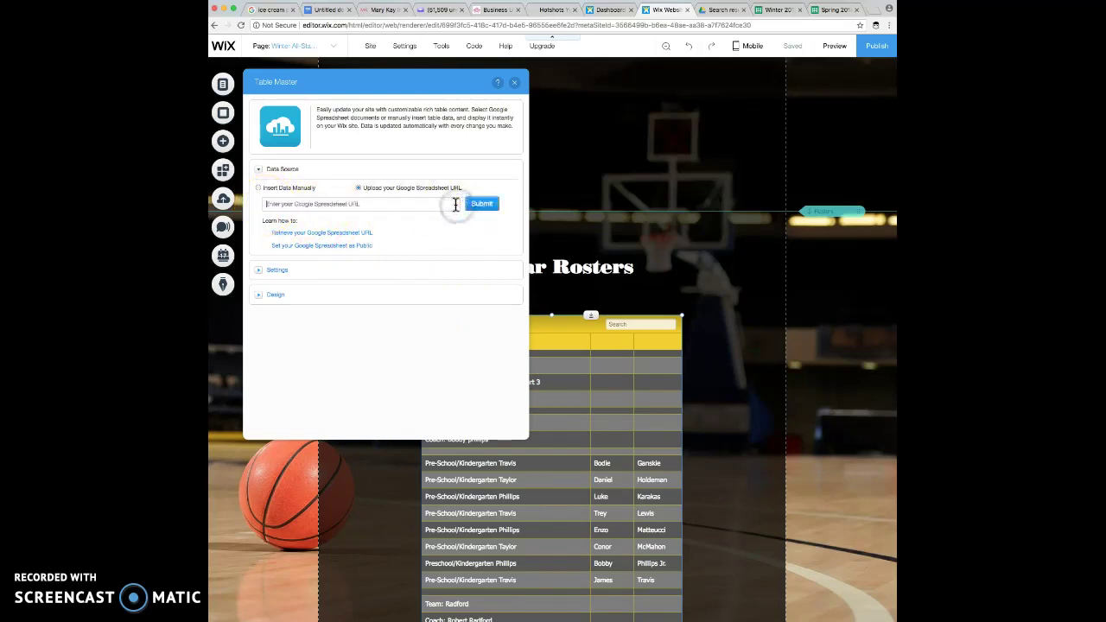
click(486, 208)
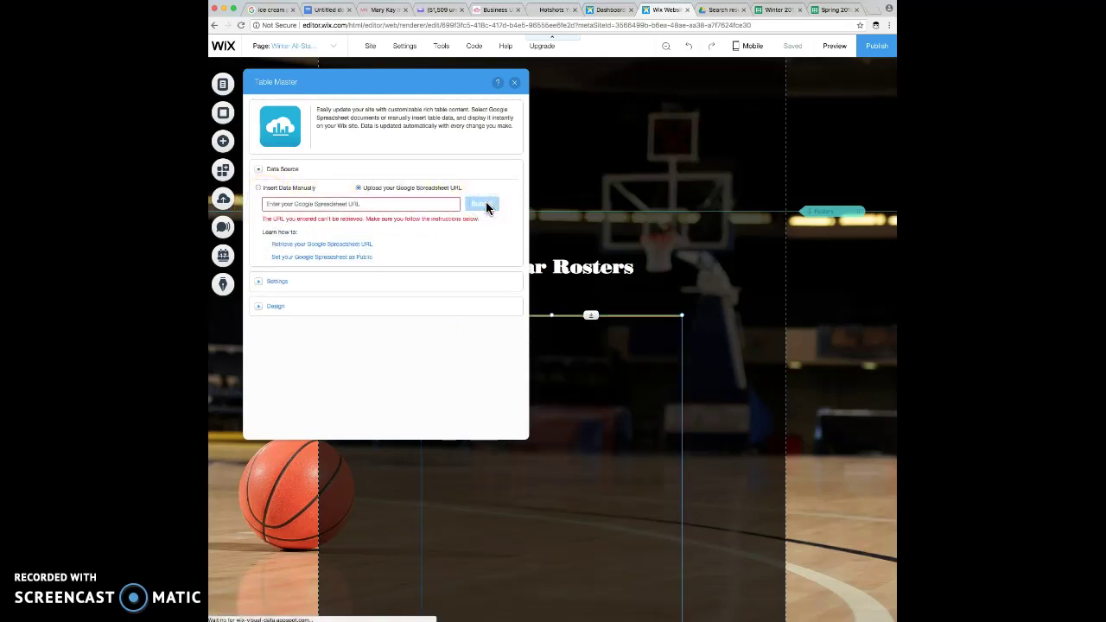
click(515, 85)
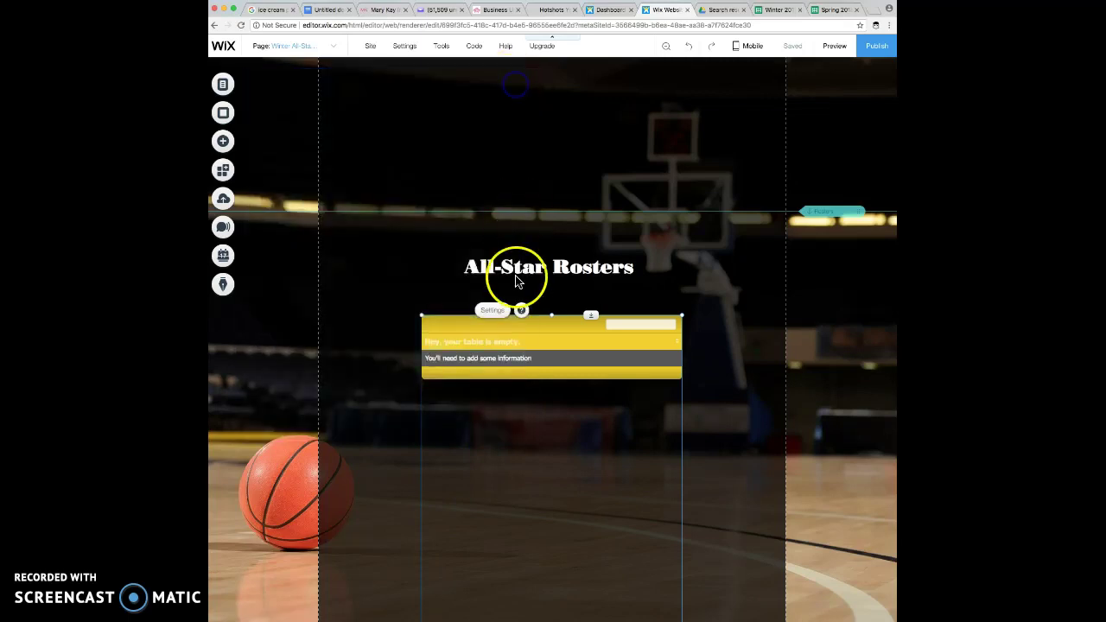
Publish the site with the emptied roster table and review the table's data source settings
click(883, 49)
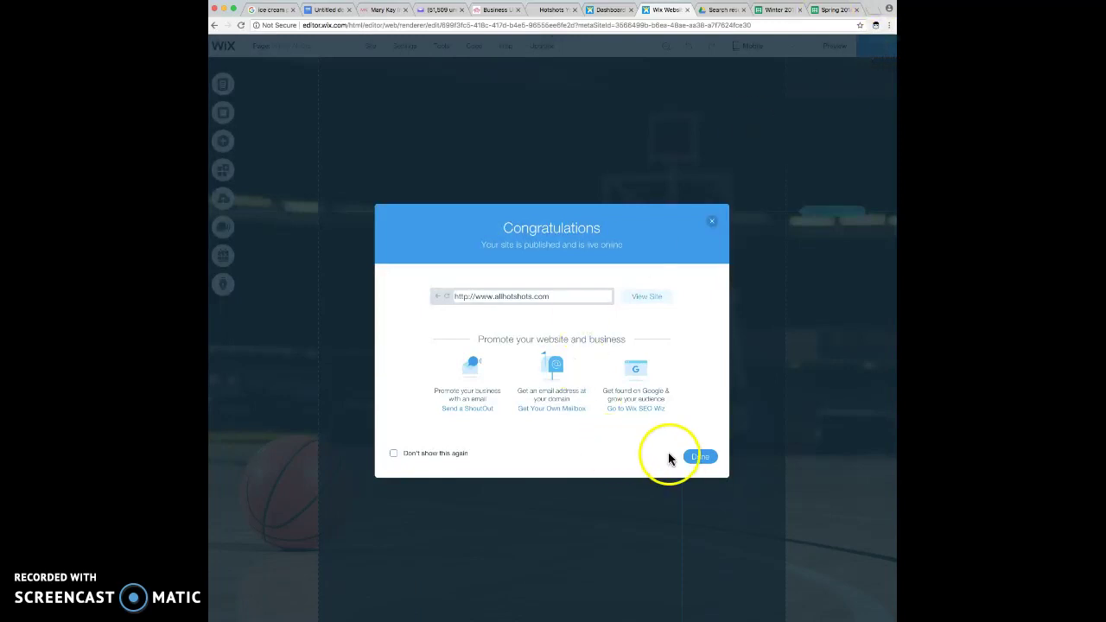
click(699, 458)
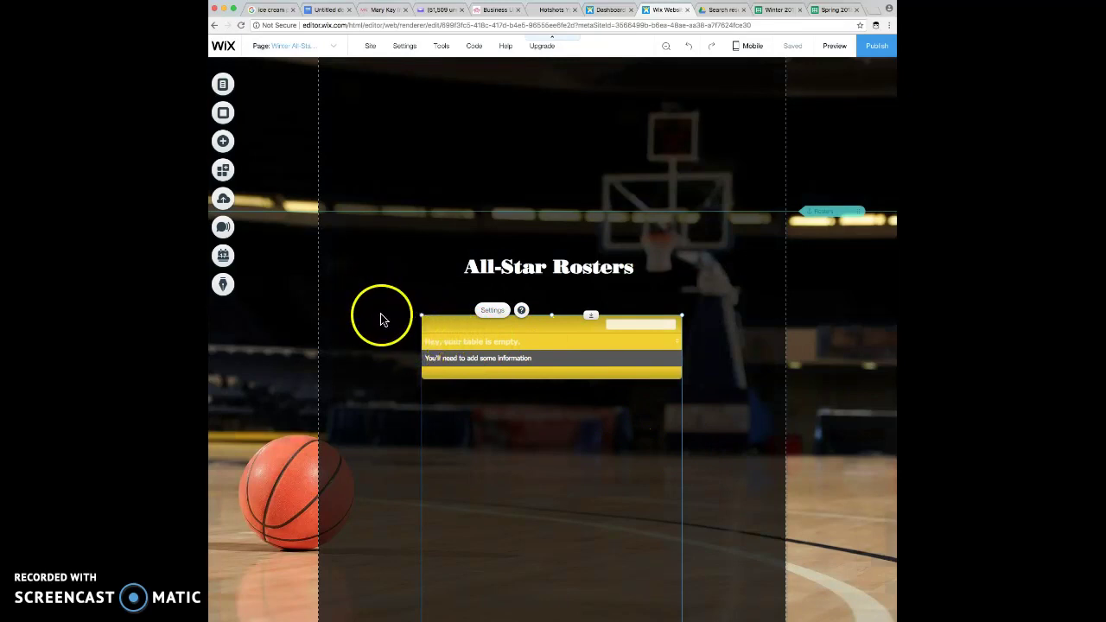
click(492, 313)
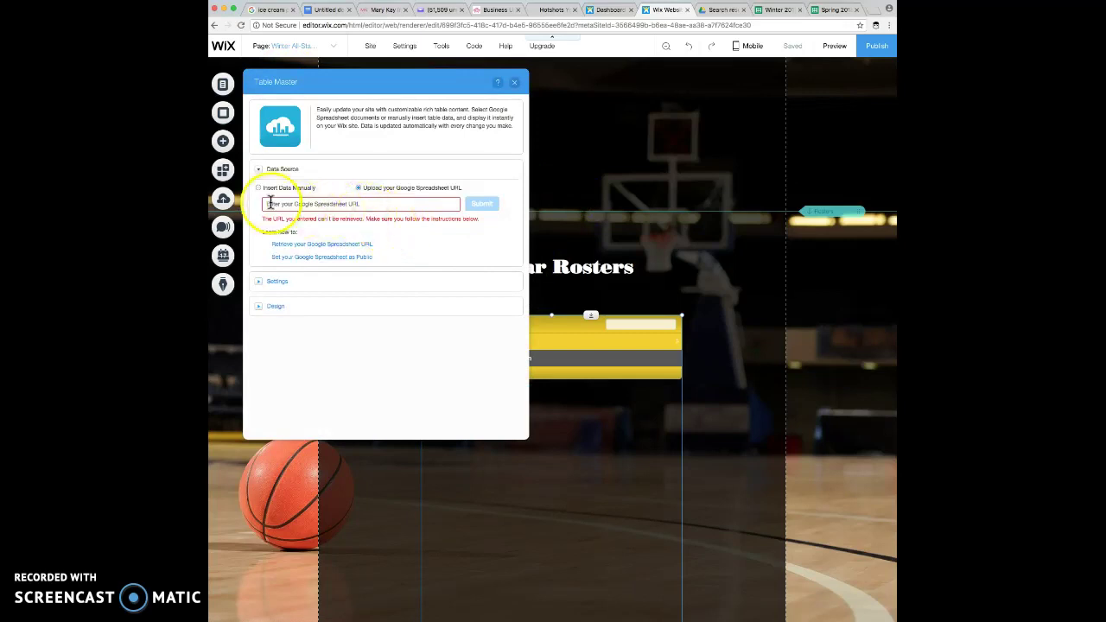
click(516, 87)
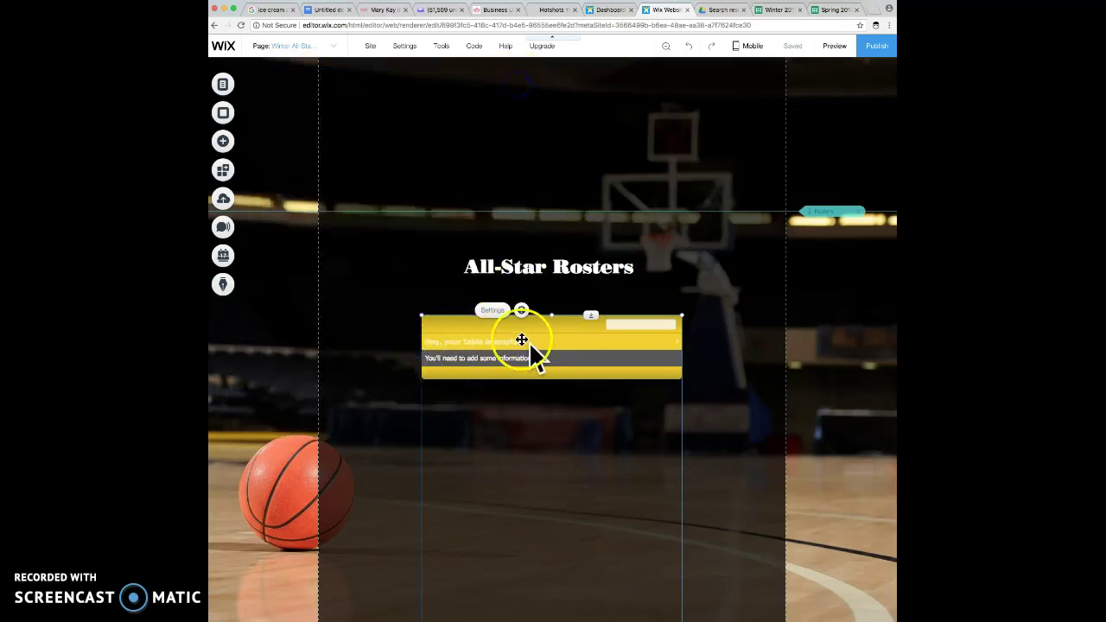